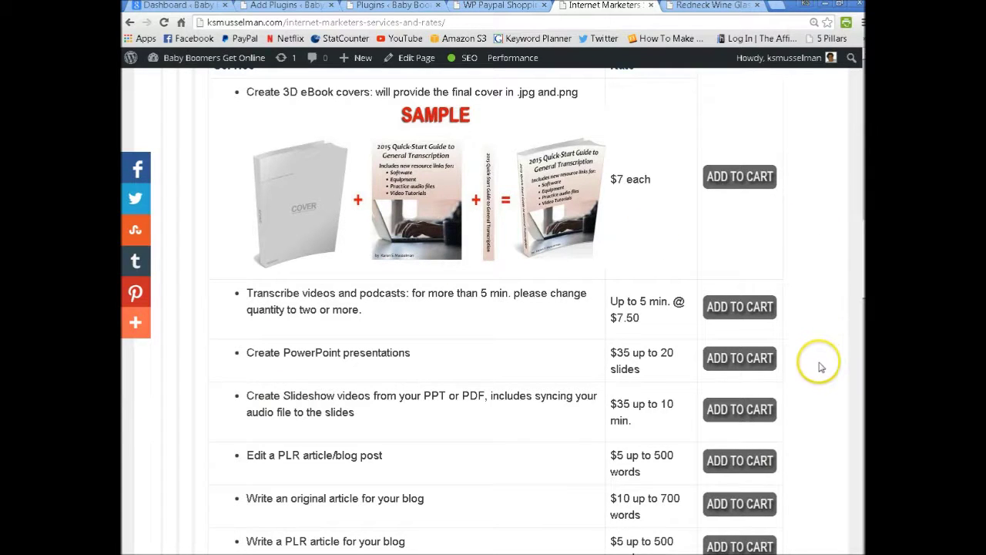
# Compare the services page's Add to Cart buttons with the Redneck Wine Glasses Buy Now example page
pyautogui.scroll(-1, 824, 365)
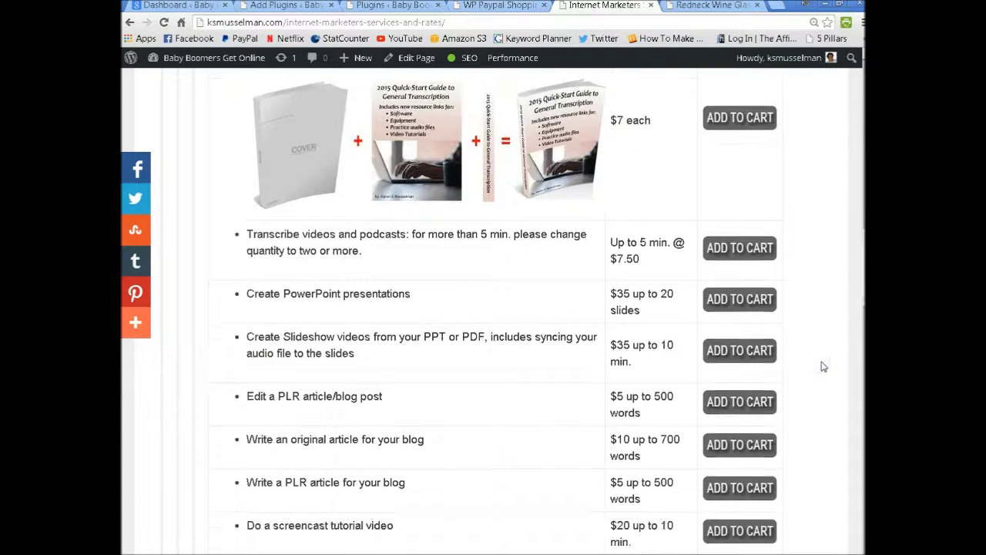
pyautogui.click(727, 6)
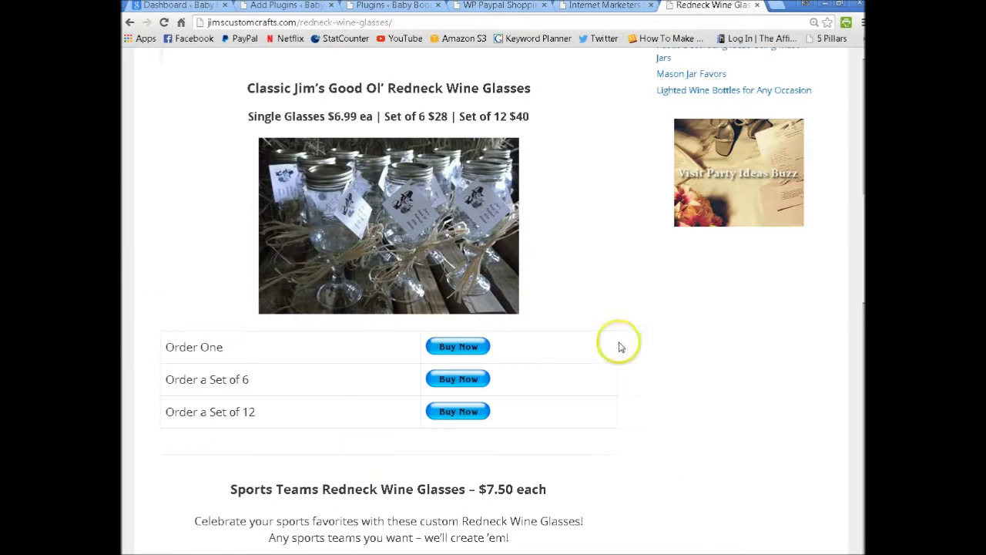
pyautogui.click(638, 423)
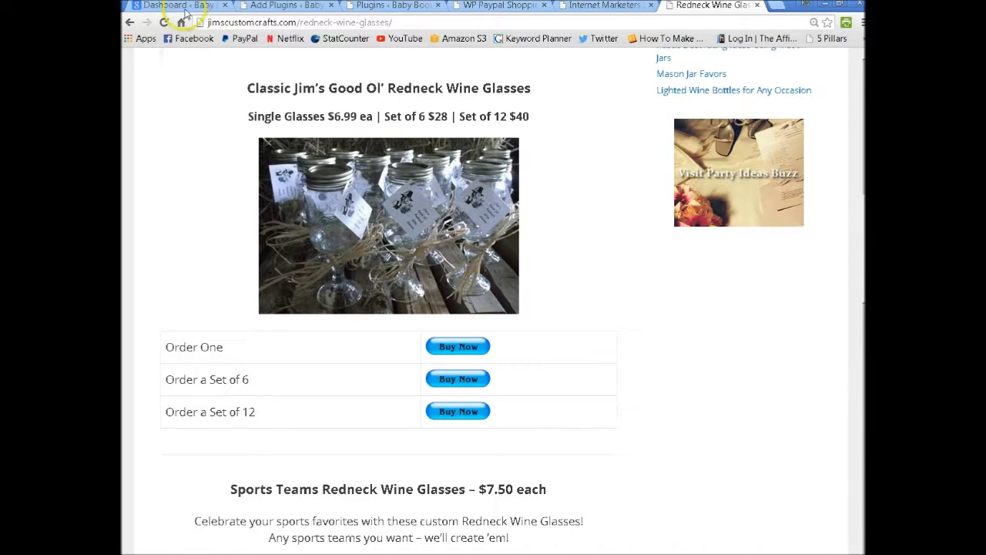
# Find the WP Simple Paypal Shopping cart plugin in the installed list and select its name to copy
pyautogui.click(260, 7)
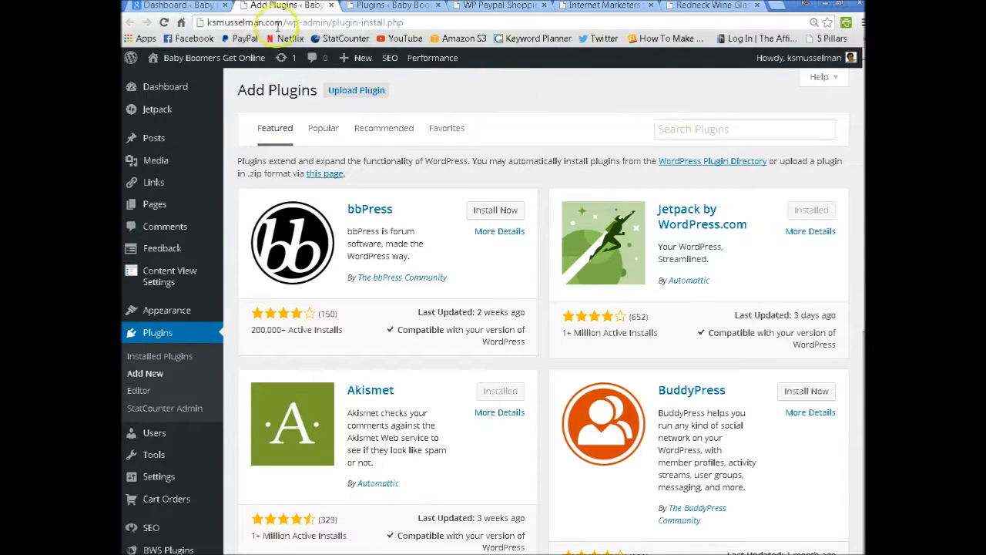
pyautogui.click(386, 6)
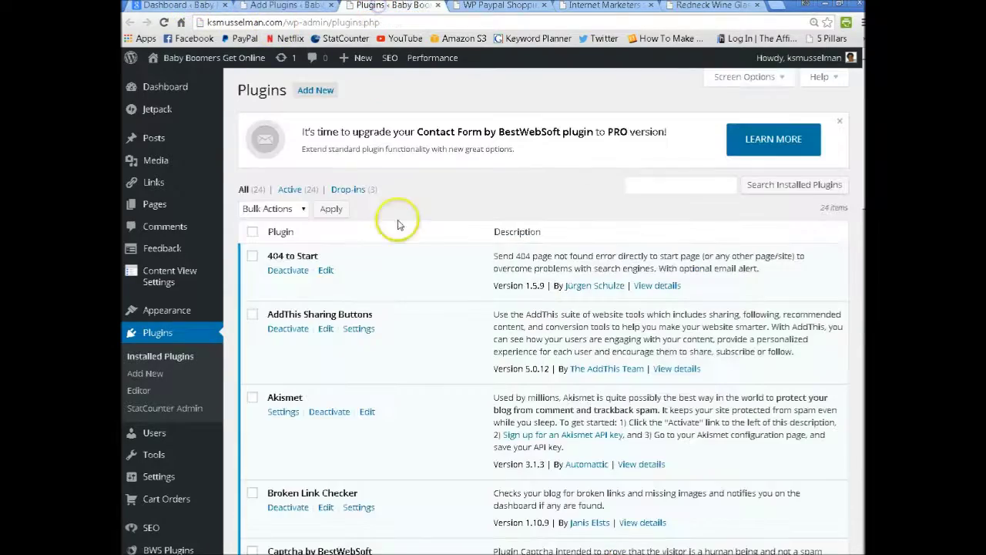
pyautogui.scroll(-3, 419, 429)
pyautogui.scroll(-12, 420, 432)
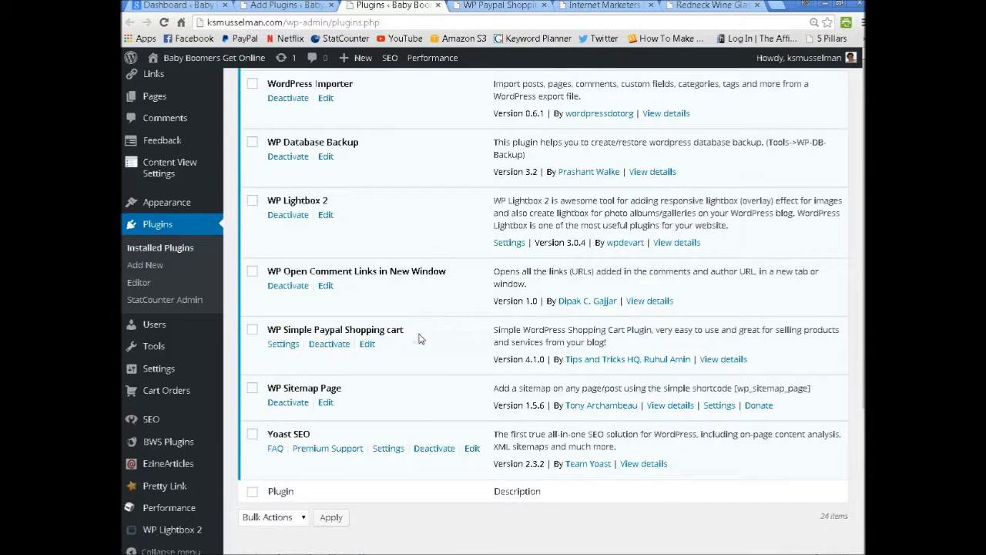
pyautogui.moveTo(420, 336); pyautogui.dragTo(275, 330)
pyautogui.rightClick(274, 329)
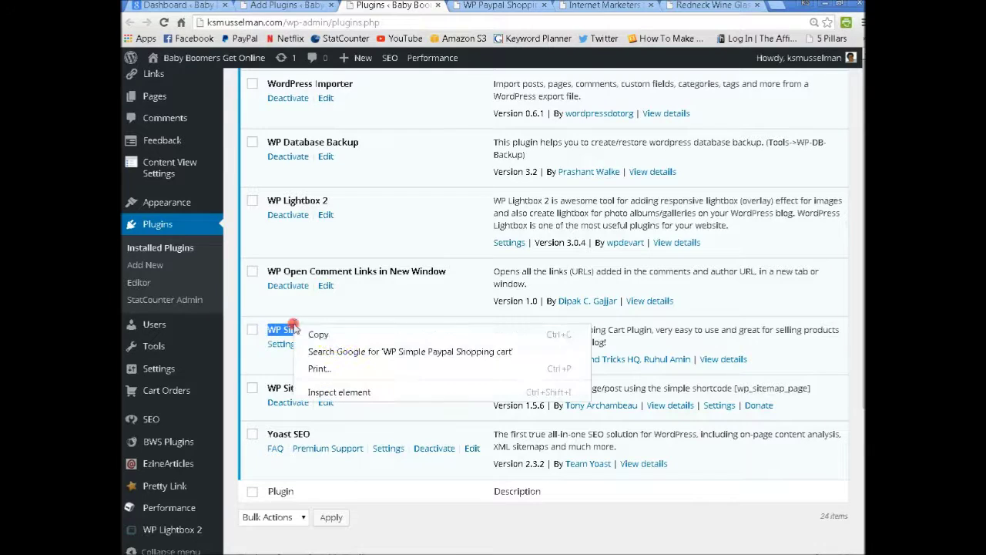
# Search Add Plugins for 'WP Simple Paypal Shopping cart' by pasting the copied plugin name
pyautogui.click(336, 335)
pyautogui.click(285, 6)
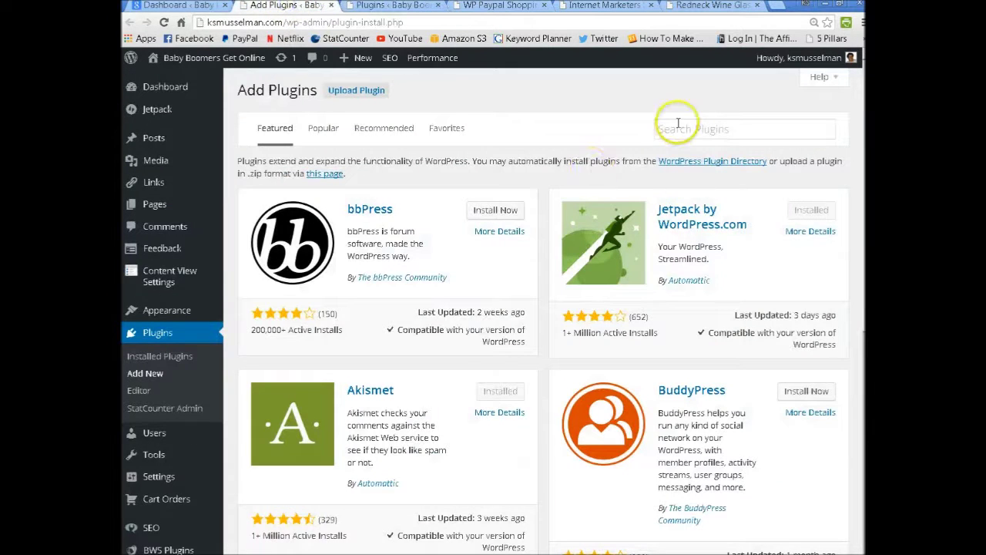
pyautogui.click(673, 128)
pyautogui.rightClick(673, 128)
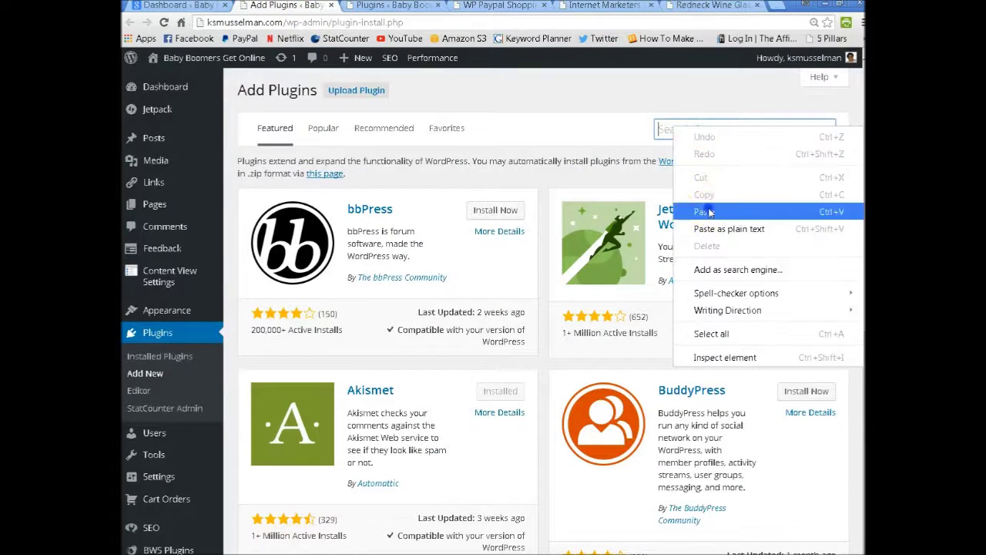
pyautogui.click(708, 206)
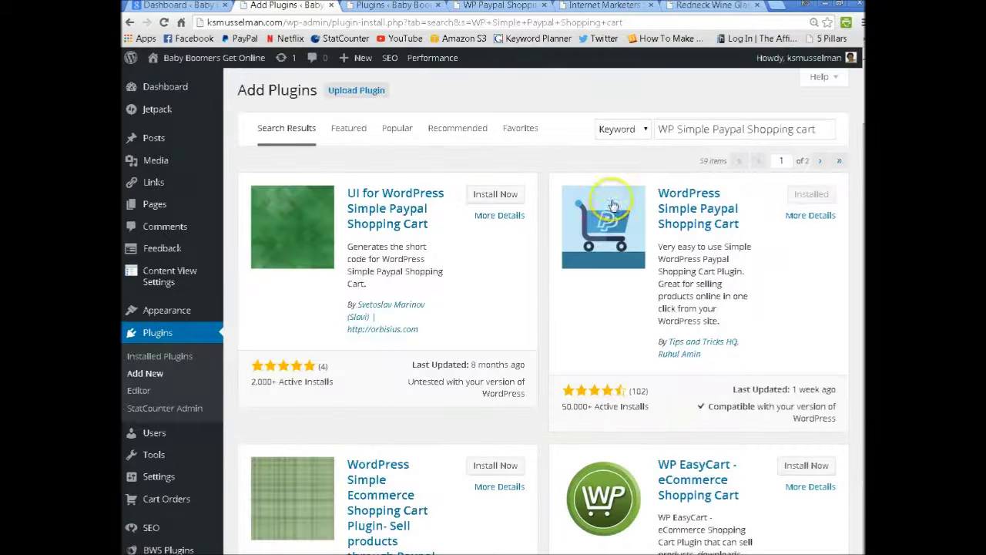
# Browse the 59 results to confirm WordPress Simple Paypal Shopping Cart is marked Installed
pyautogui.click(656, 318)
pyautogui.click(603, 301)
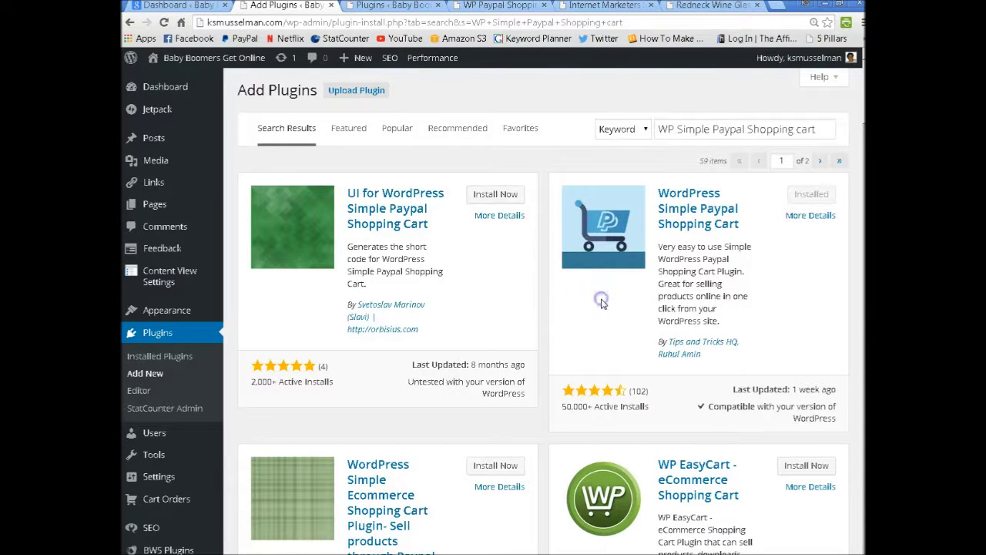
pyautogui.click(603, 287)
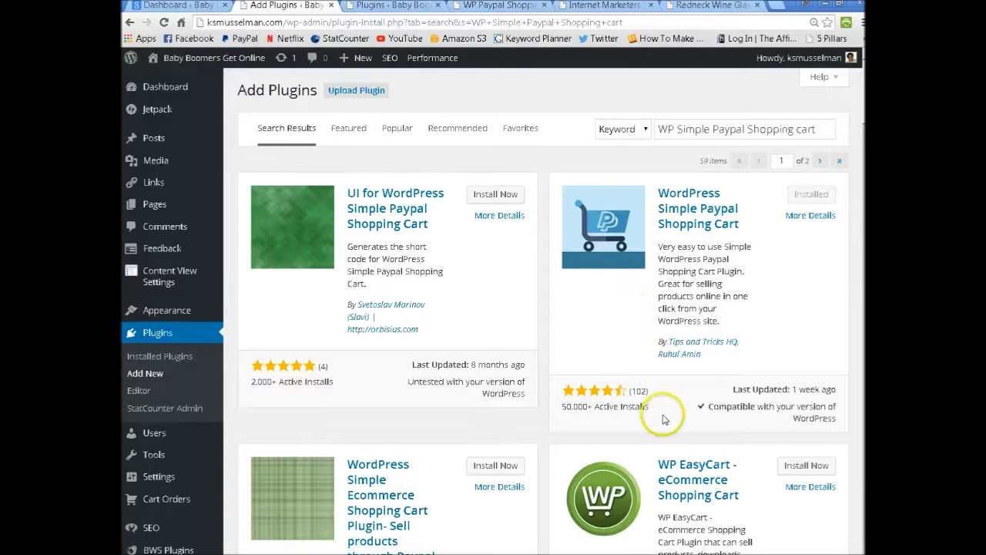
pyautogui.click(761, 422)
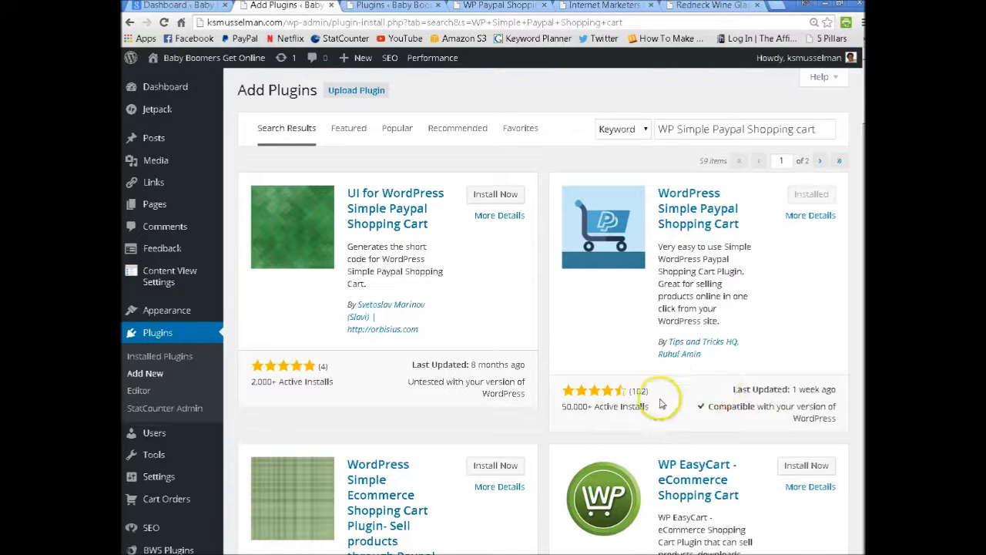
pyautogui.click(582, 423)
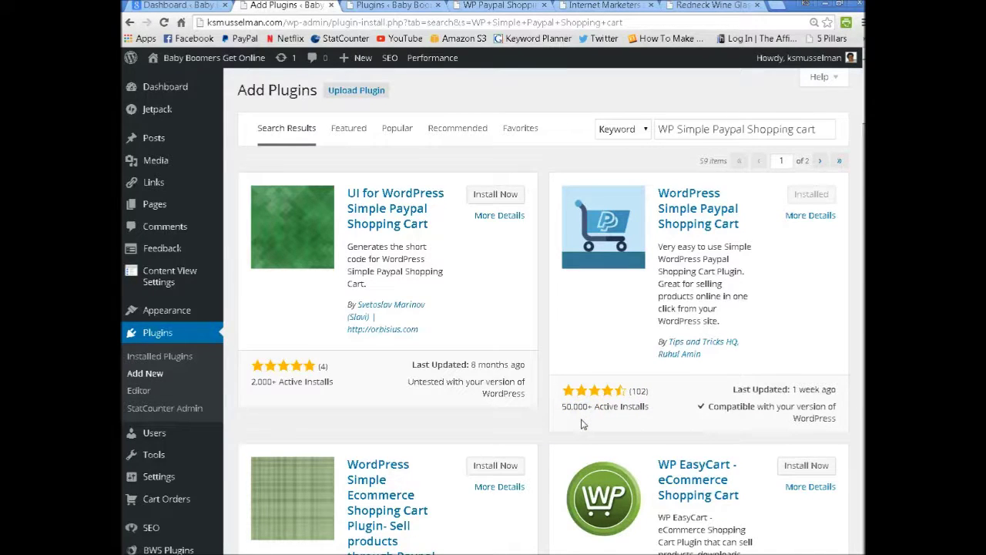
pyautogui.scroll(-3, 727, 458)
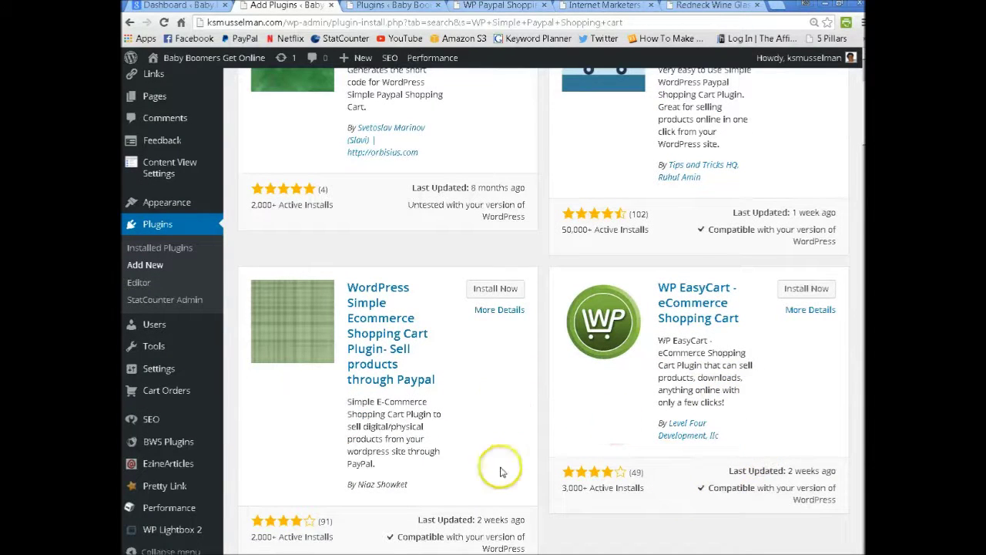
pyautogui.click(591, 501)
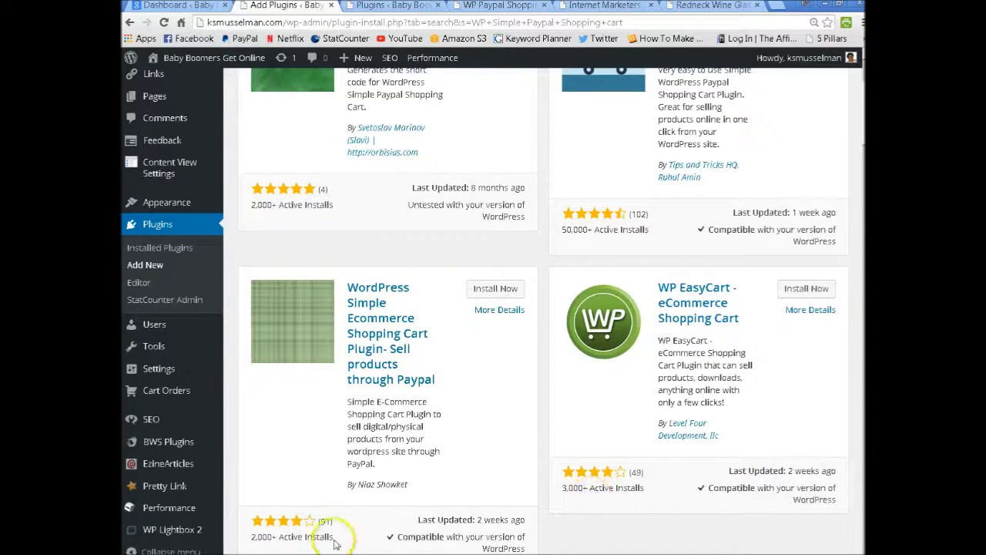
pyautogui.scroll(3, 718, 402)
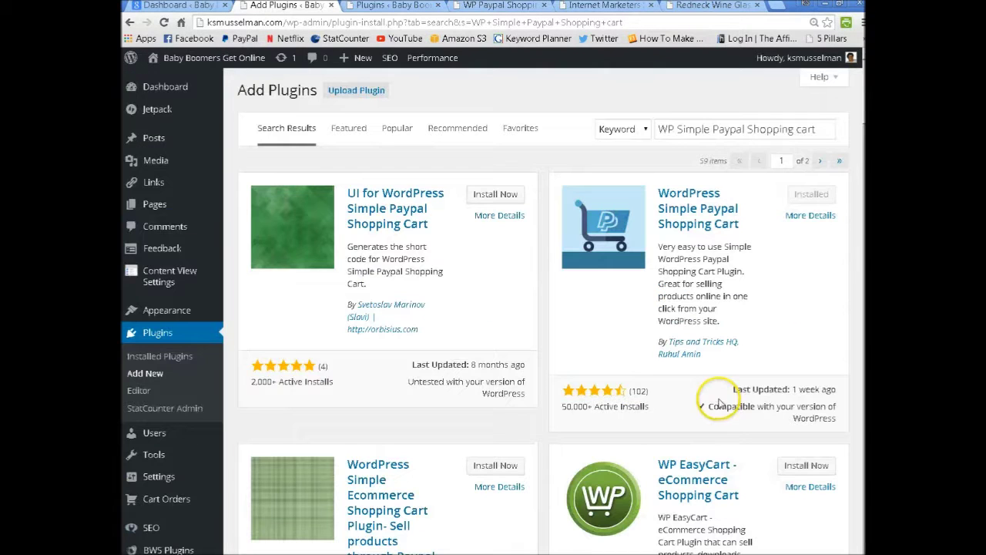
pyautogui.click(602, 303)
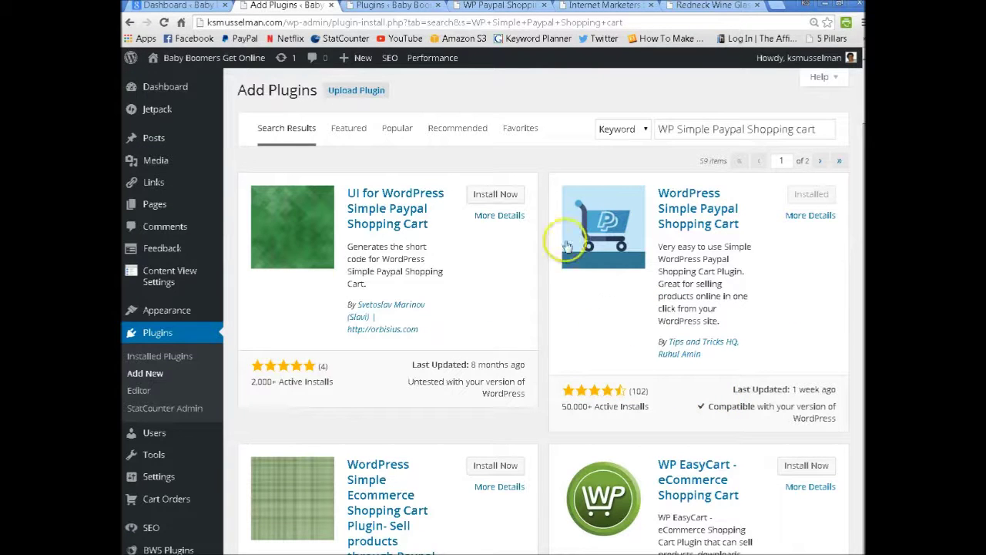
# Open WP Paypal Shopping Cart Options and review the PayPal email, 'Your Shopping Cart' title and USD currency
pyautogui.click(379, 6)
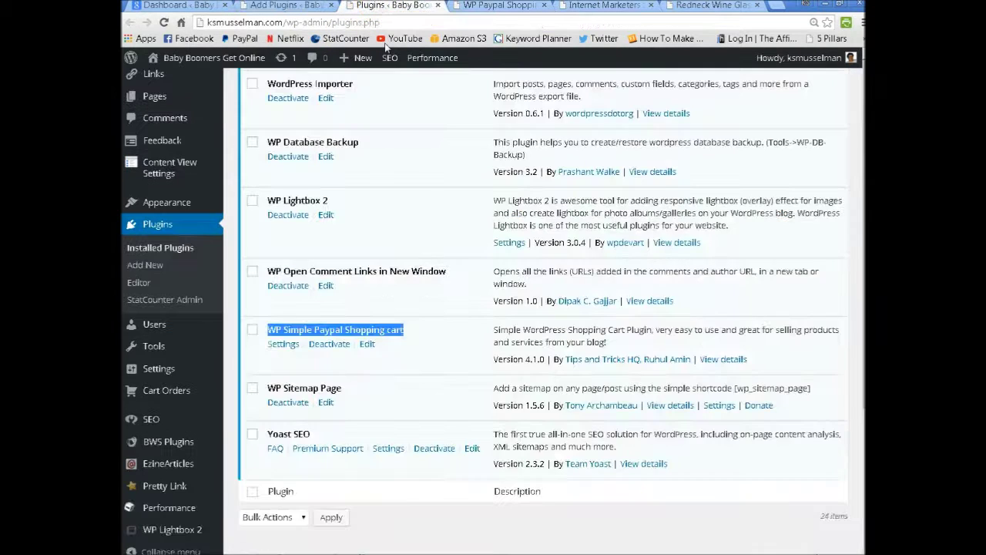
pyautogui.click(389, 355)
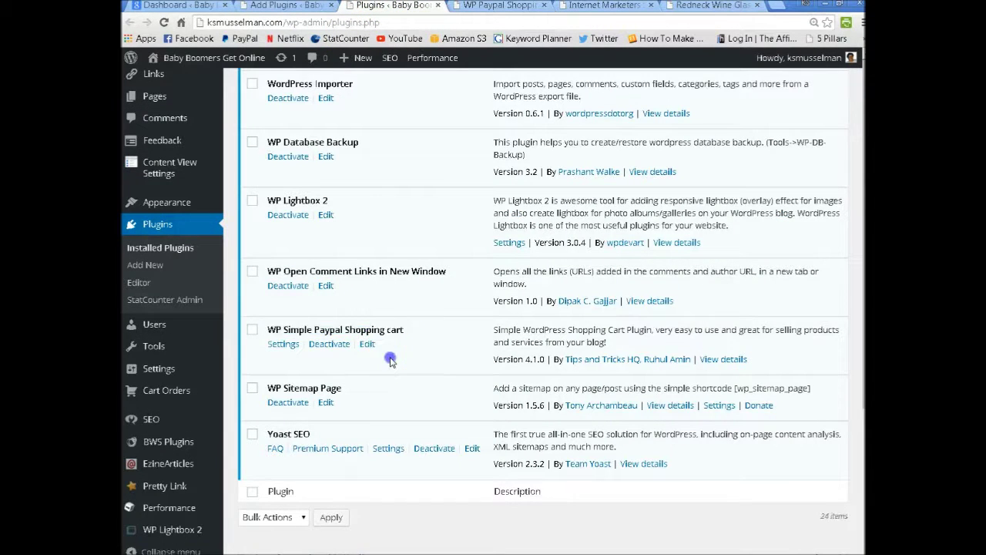
pyautogui.click(491, 6)
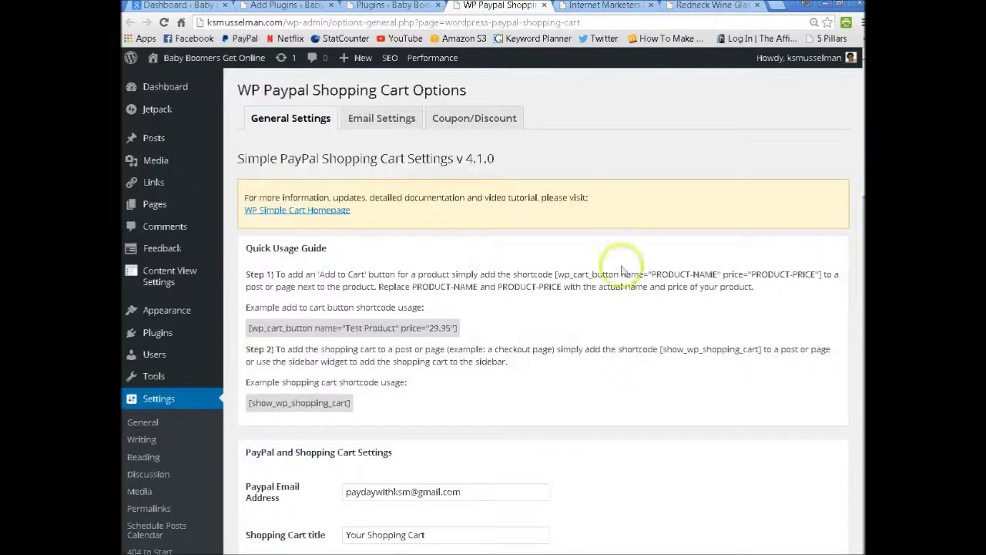
pyautogui.scroll(-3, 154, 401)
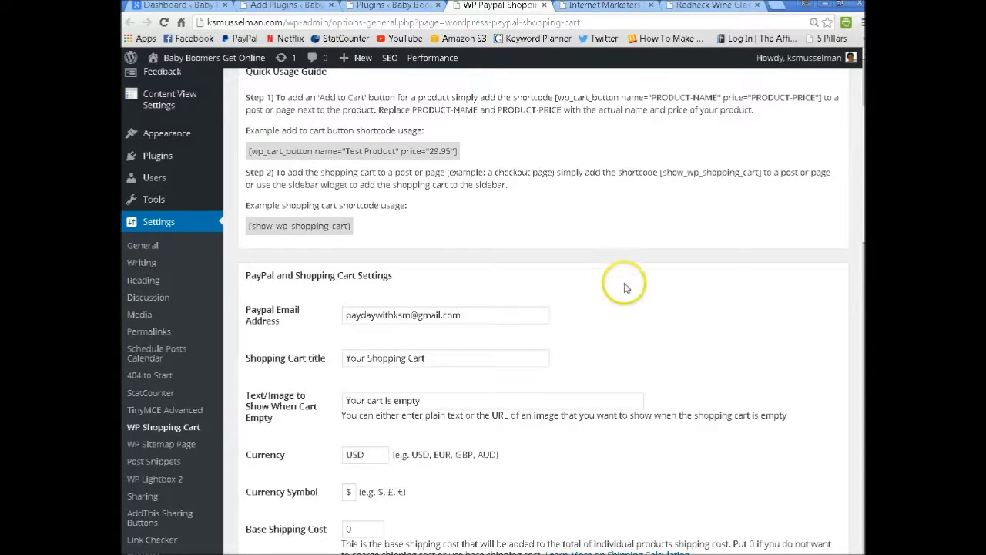
pyautogui.scroll(-1, 624, 284)
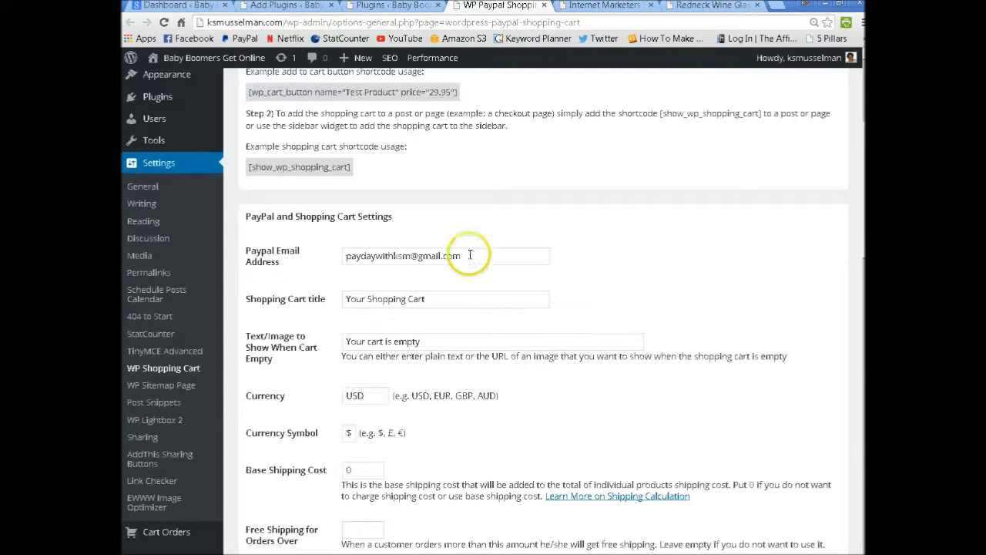
pyautogui.click(469, 256)
pyautogui.hotkey('ctrl', 'a')
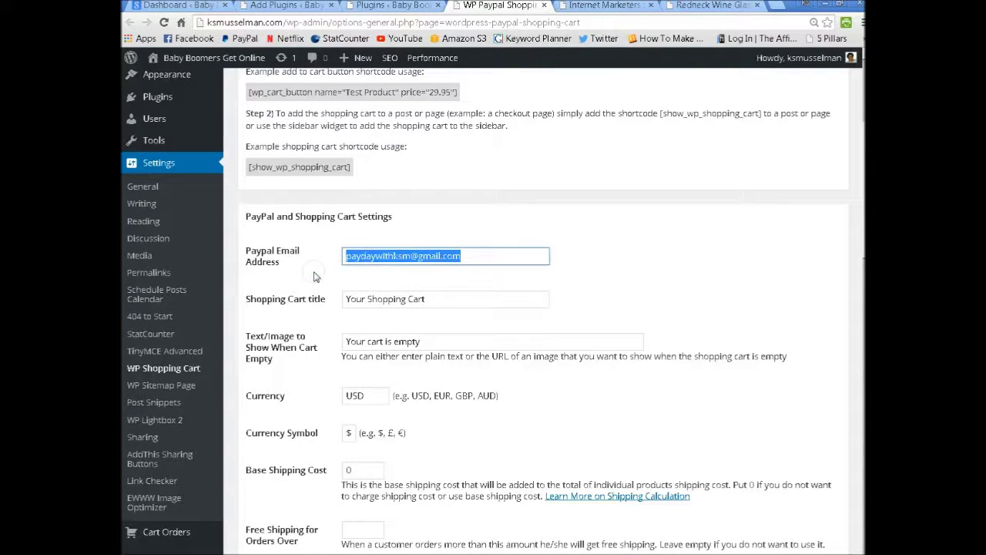
pyautogui.click(329, 320)
# Check that the Add to Cart button image points to the uploaded wp-add-to-cart.jpg
pyautogui.scroll(-3, 324, 401)
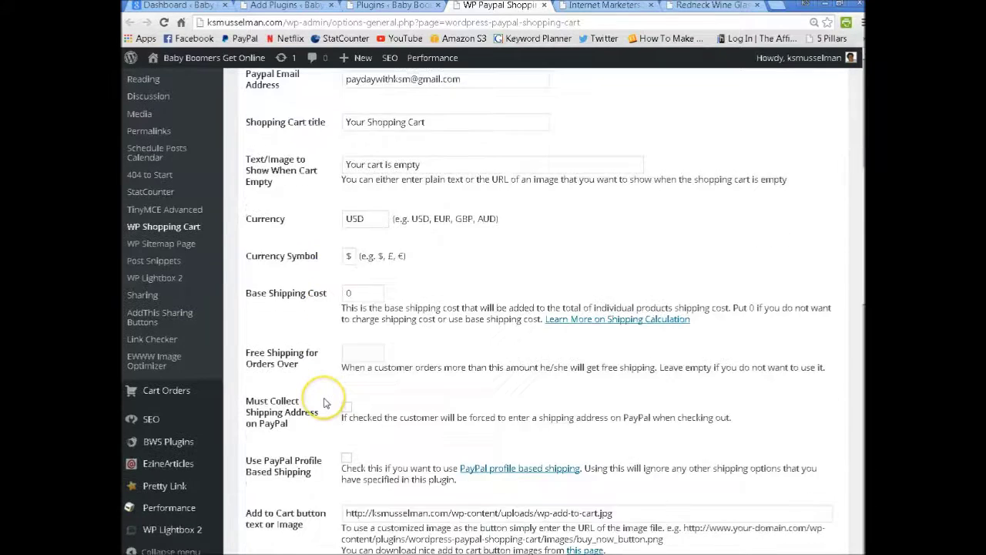
pyautogui.scroll(-2, 323, 402)
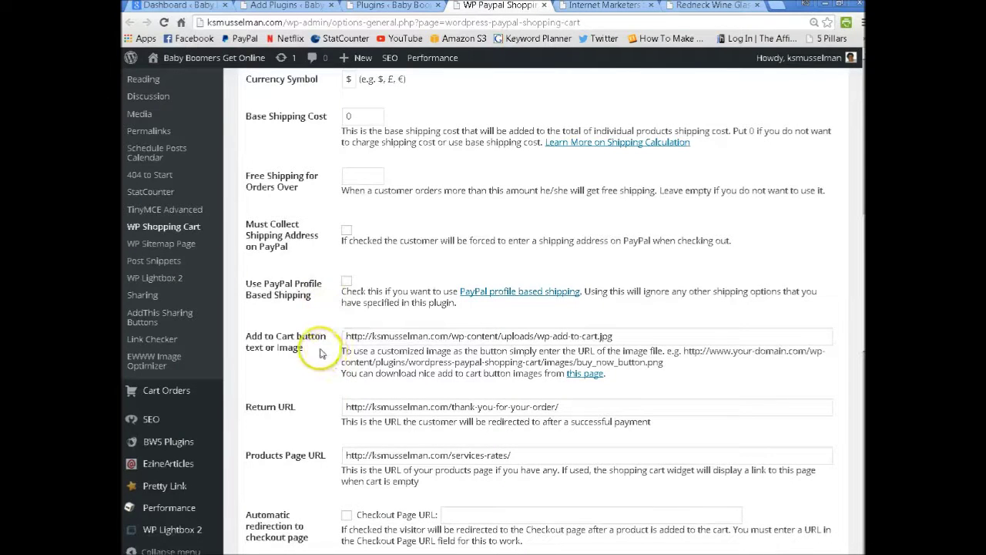
pyautogui.click(572, 336)
pyautogui.moveTo(553, 336); pyautogui.dragTo(537, 336)
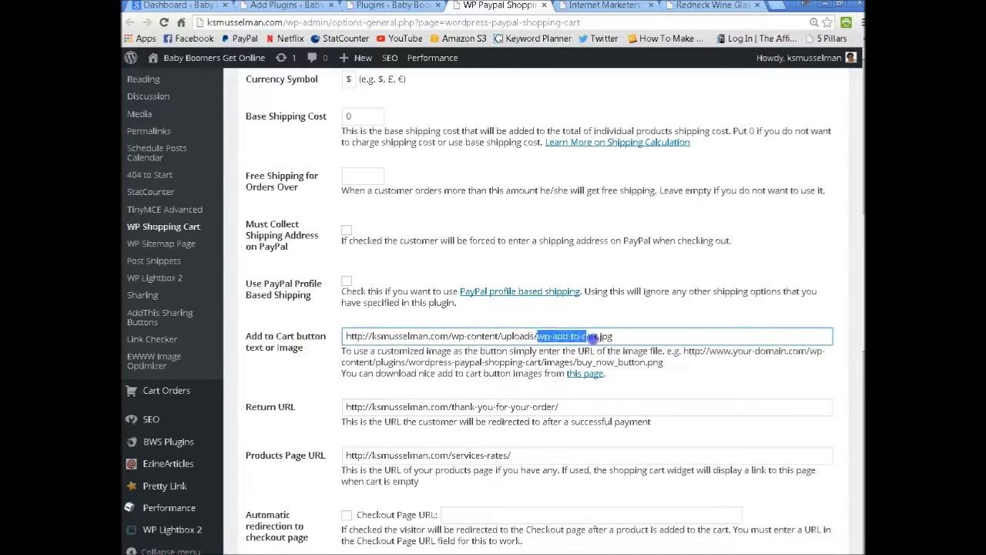
pyautogui.click(598, 337)
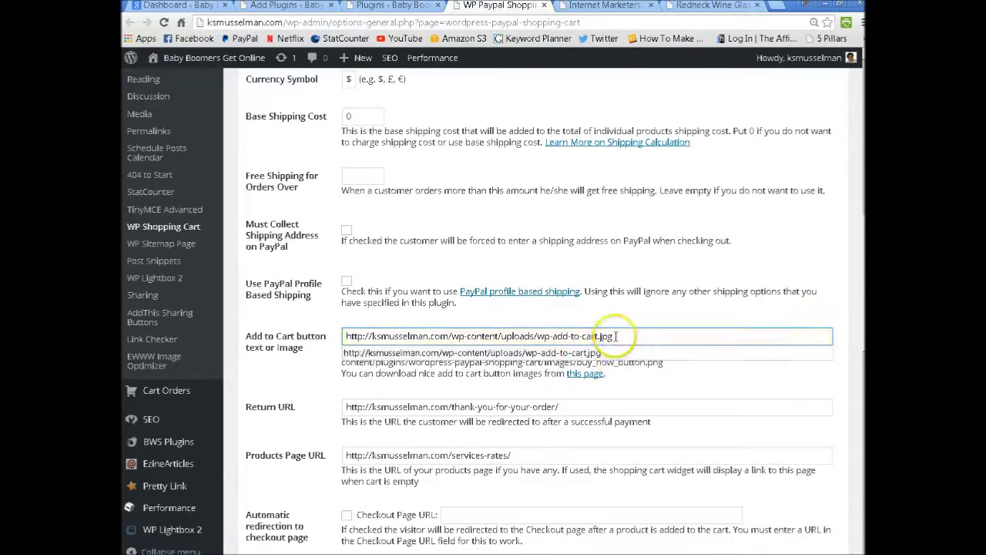
pyautogui.click(307, 364)
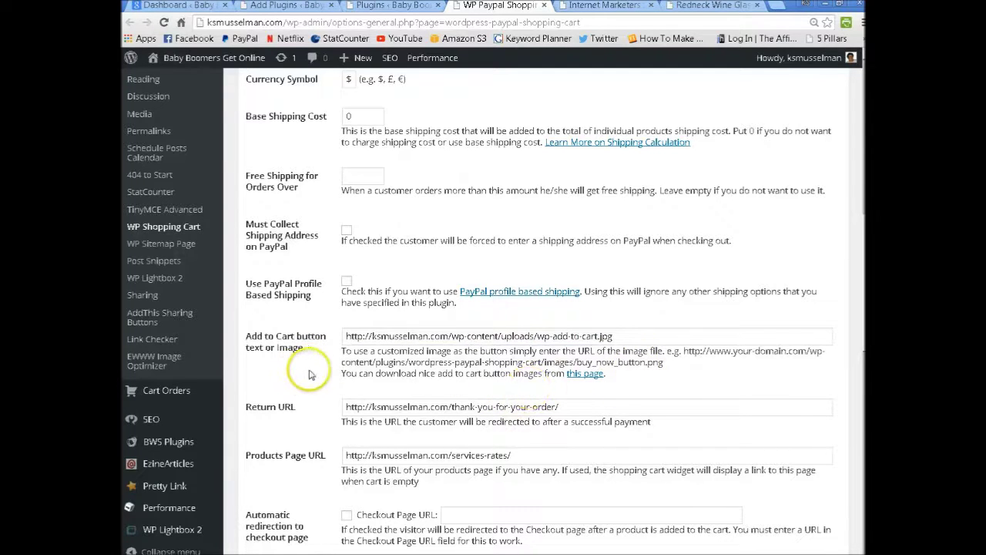
# Select the full thank-you-for-your-order Return URL address
pyautogui.scroll(-1, 311, 373)
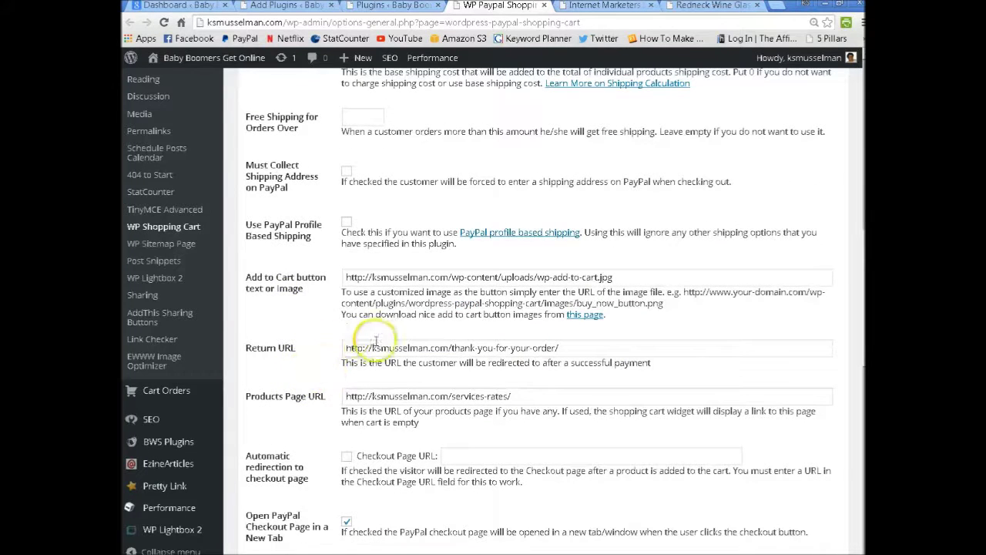
pyautogui.click(345, 347)
pyautogui.moveTo(346, 347); pyautogui.dragTo(574, 349)
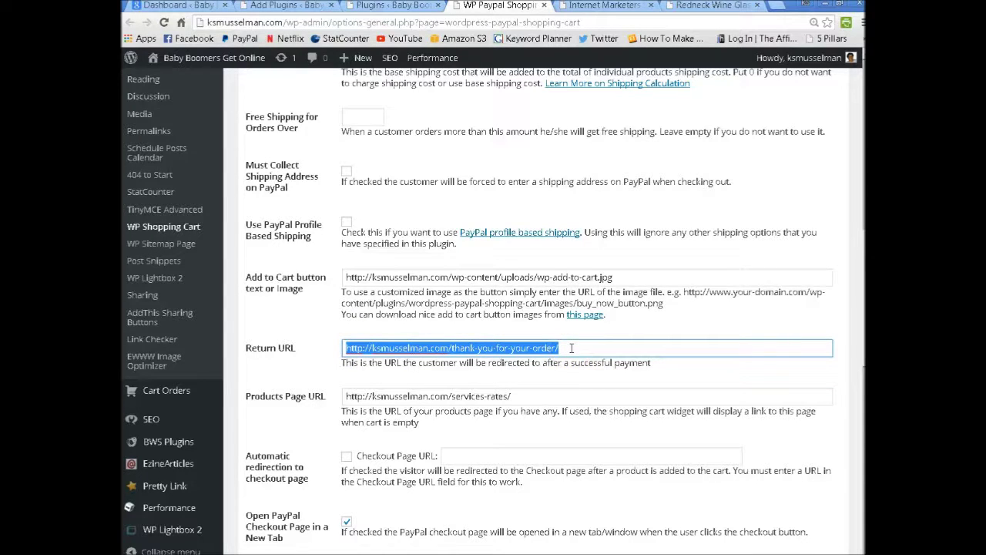
# Copy the Return URL and scroll through the Thank You for Your Order page's order form
pyautogui.rightClick(527, 350)
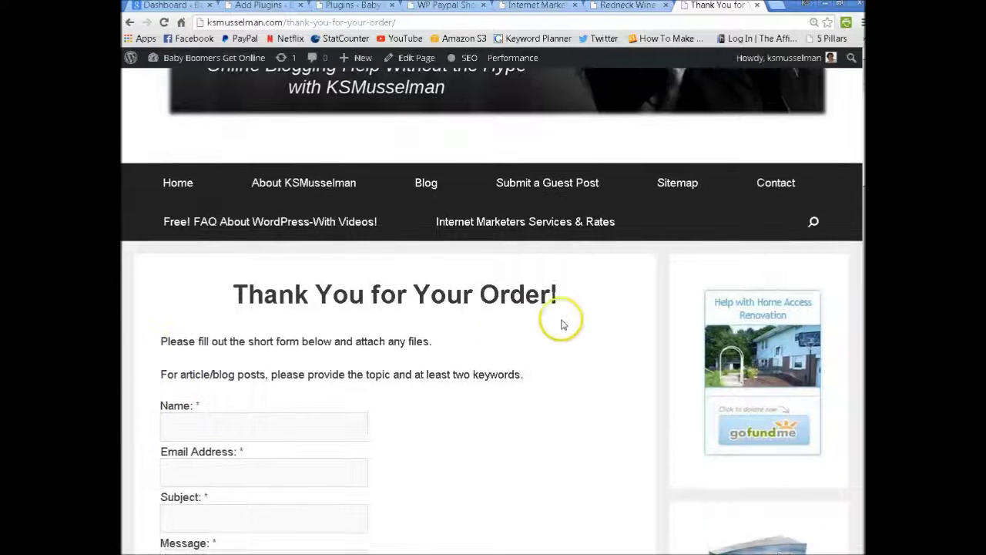
pyautogui.scroll(-2, 579, 330)
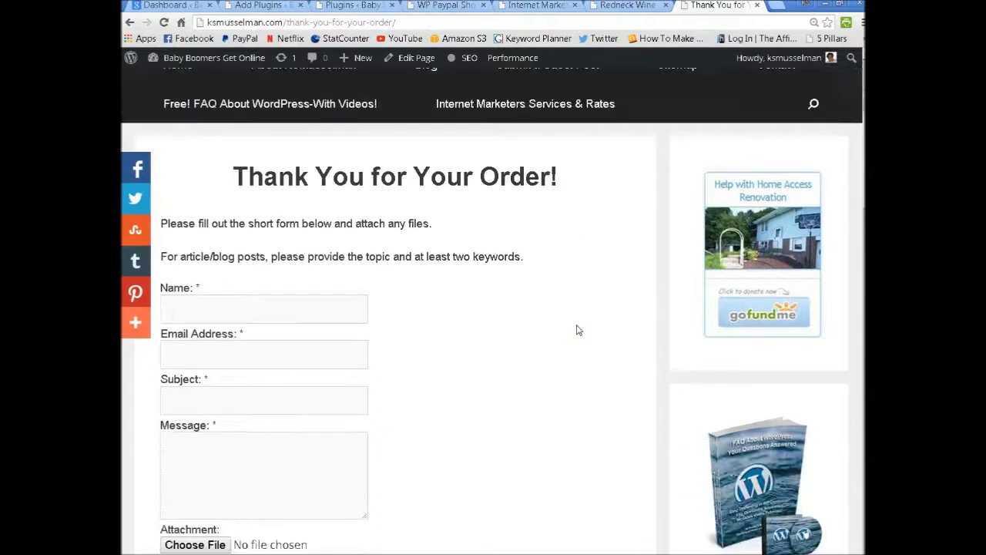
pyautogui.moveTo(529, 334); pyautogui.dragTo(431, 322)
pyautogui.scroll(-1, 431, 325)
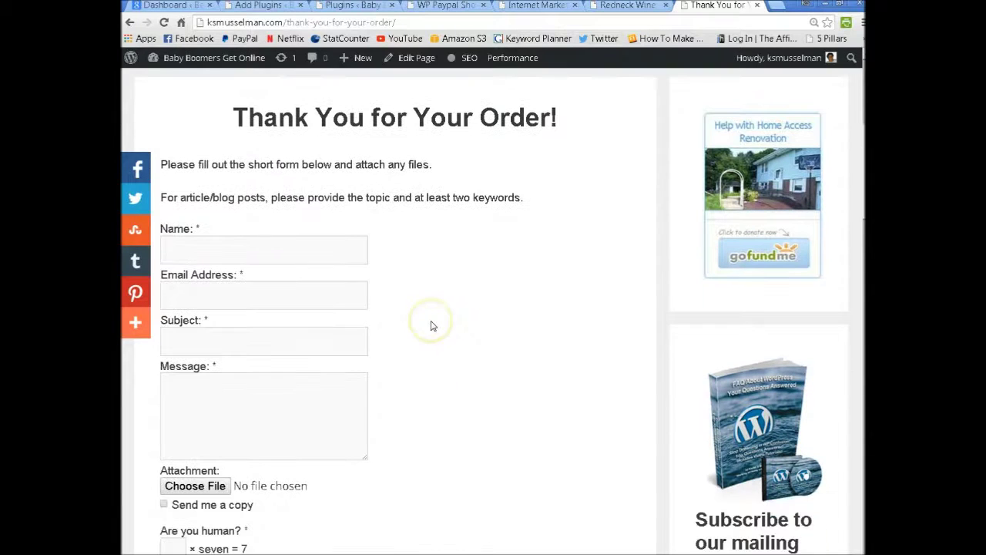
pyautogui.scroll(-8, 430, 326)
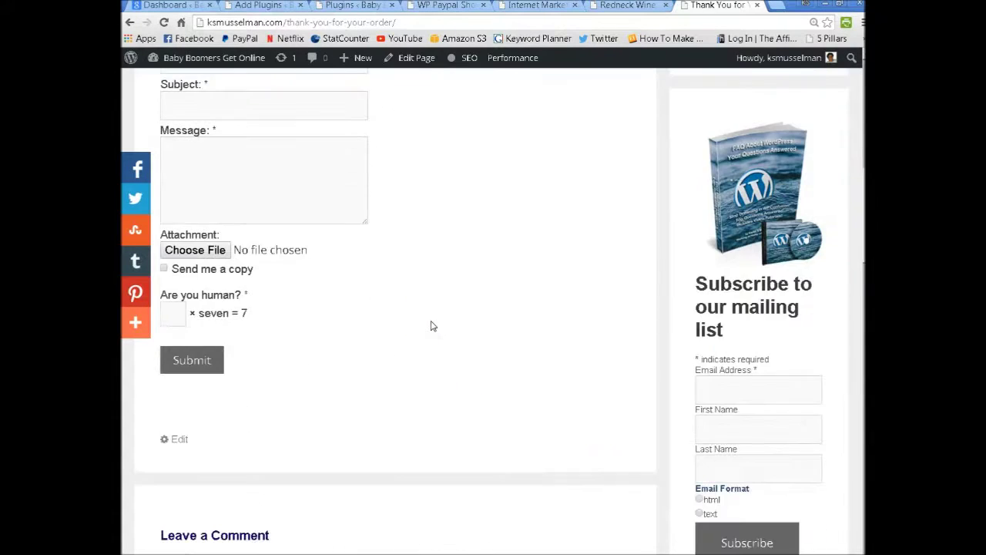
pyautogui.scroll(10, 431, 327)
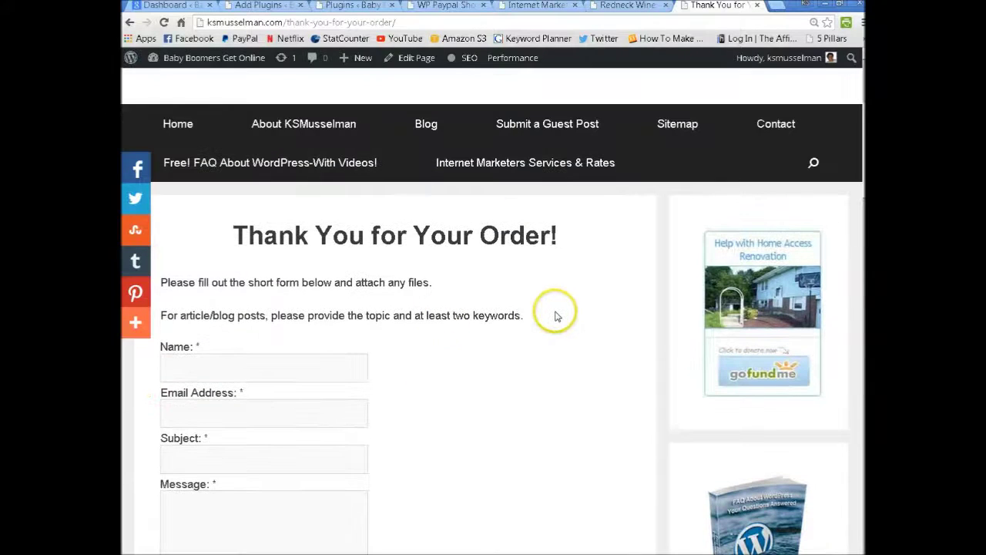
pyautogui.click(548, 274)
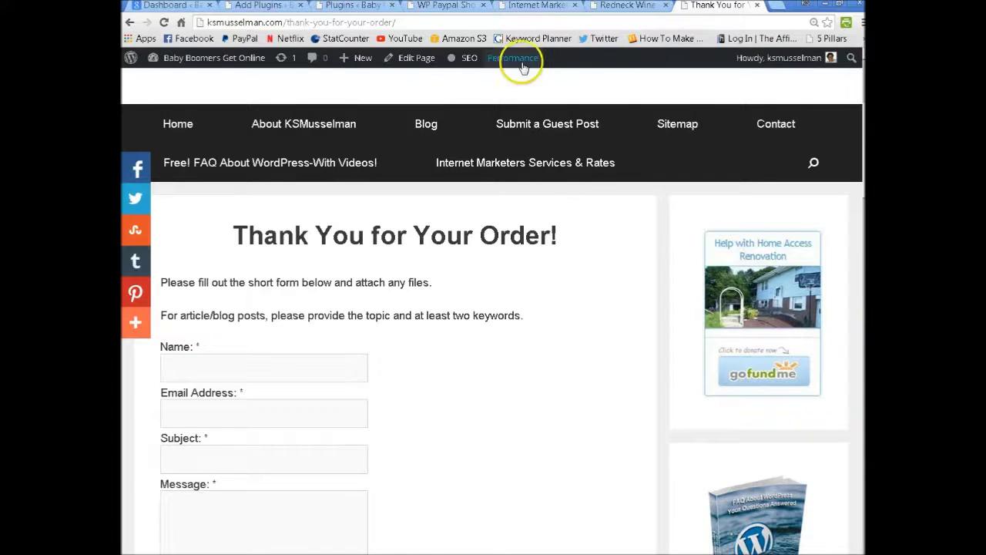
pyautogui.click(535, 7)
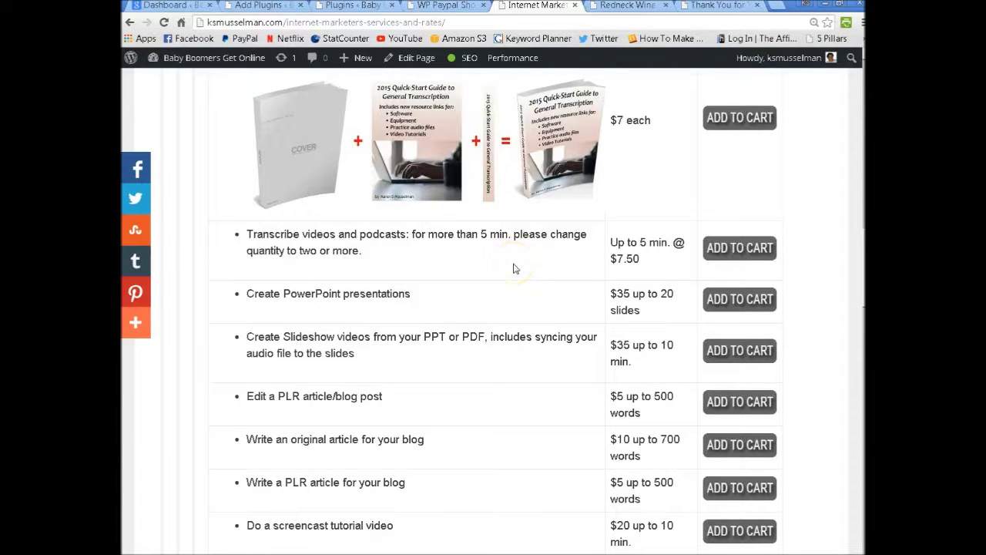
pyautogui.click(184, 260)
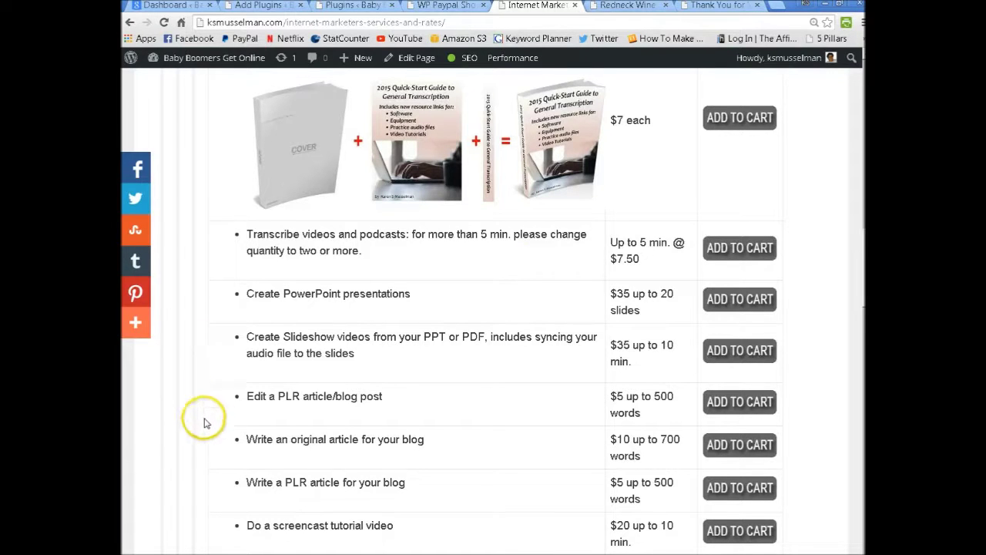
pyautogui.scroll(-1, 204, 423)
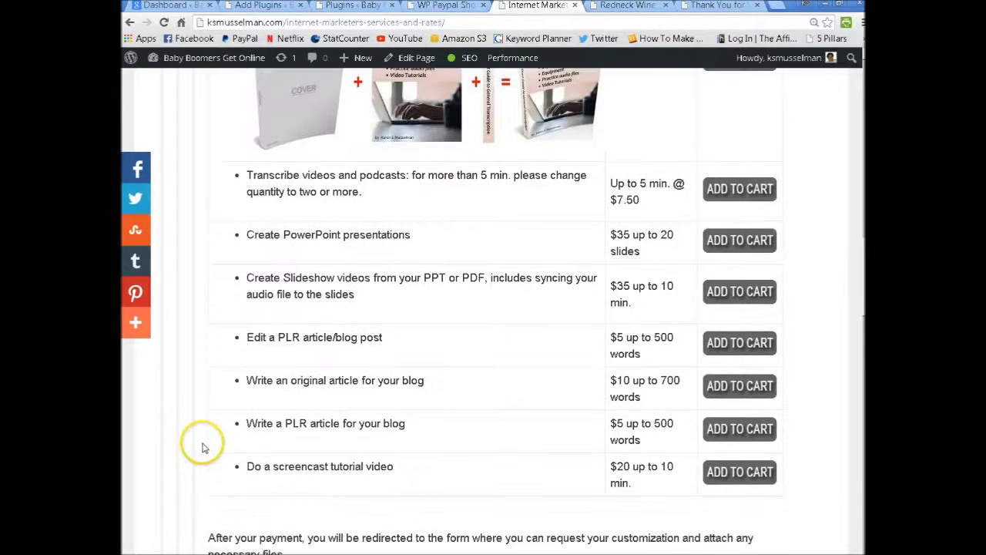
pyautogui.click(709, 6)
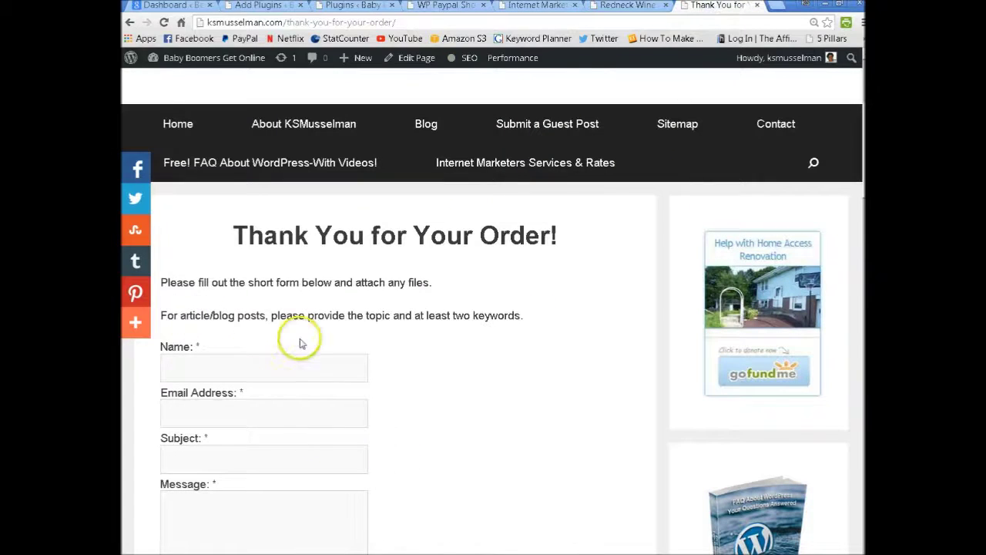
pyautogui.scroll(-3, 429, 362)
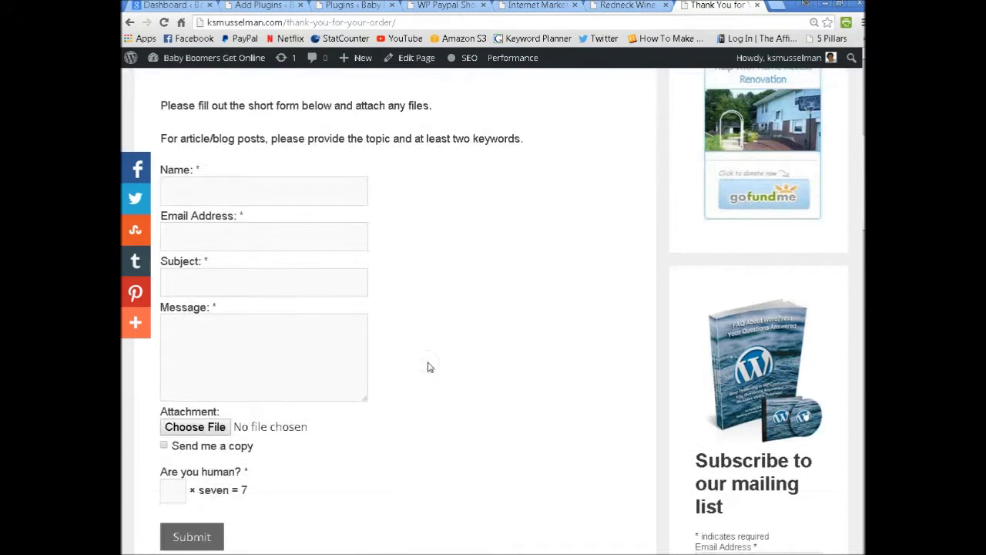
pyautogui.scroll(-2, 429, 367)
pyautogui.scroll(3, 430, 368)
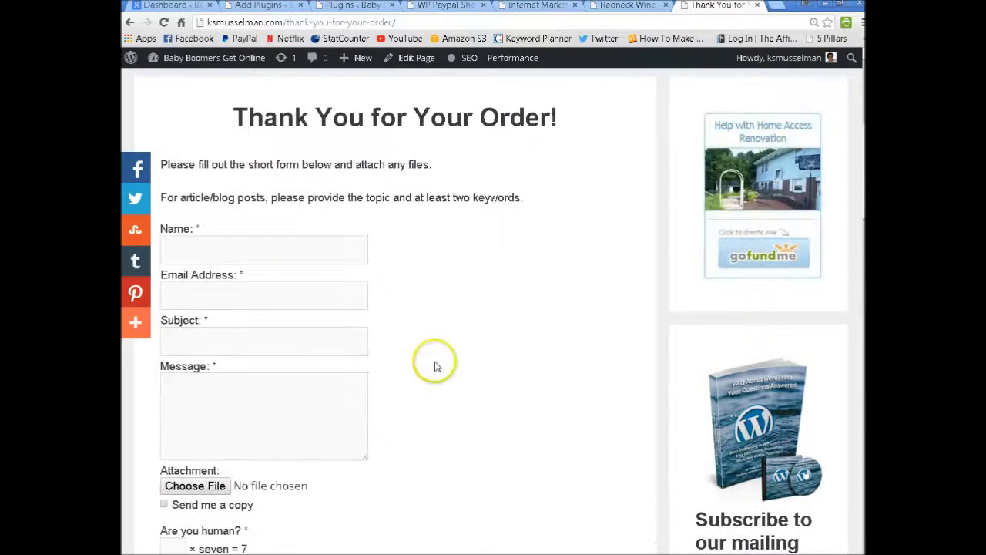
pyautogui.scroll(-1, 435, 366)
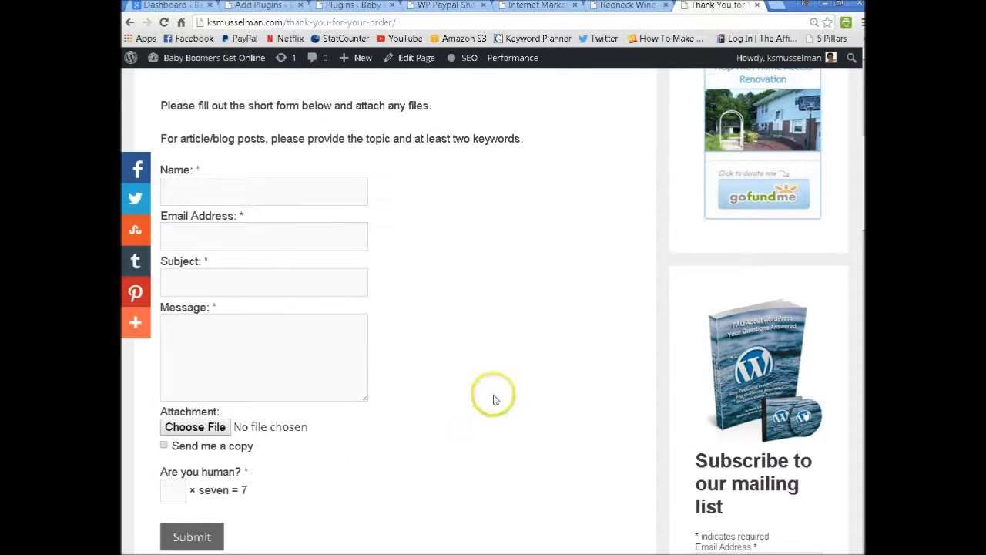
pyautogui.scroll(5, 494, 399)
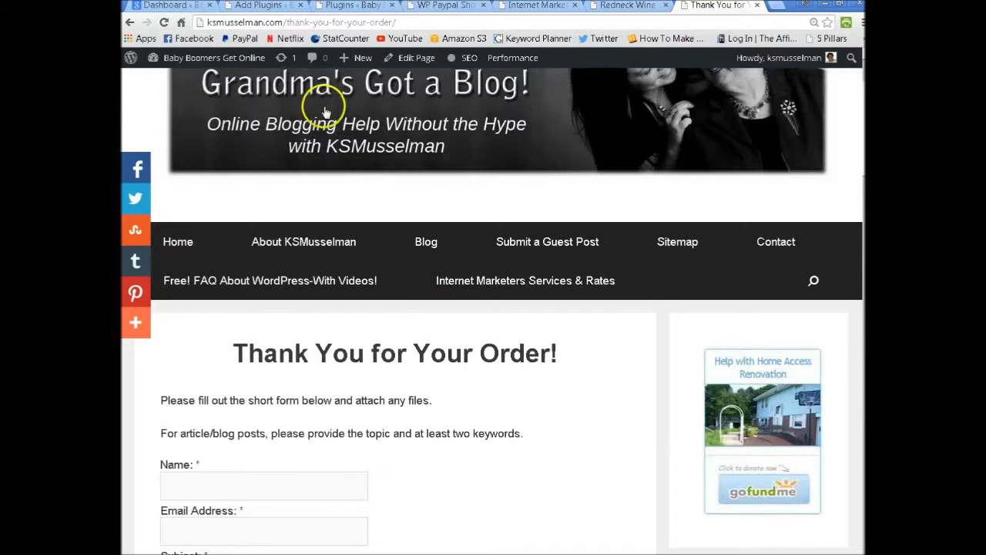
pyautogui.click(441, 7)
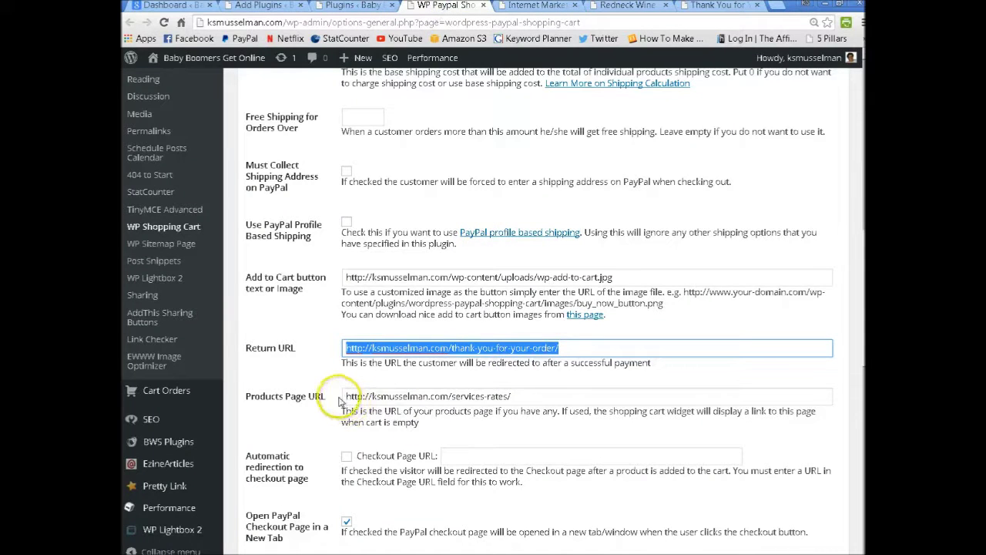
pyautogui.click(528, 394)
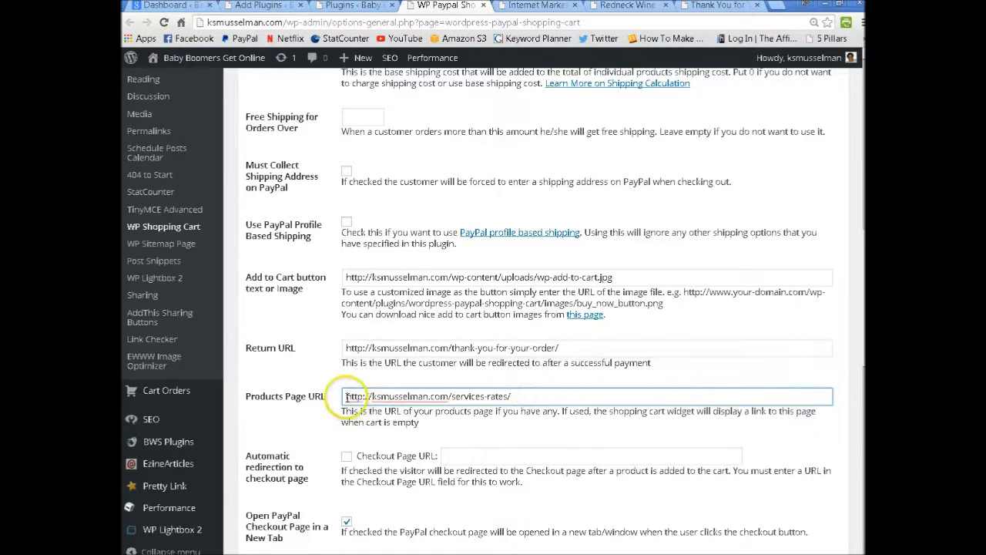
pyautogui.click(314, 431)
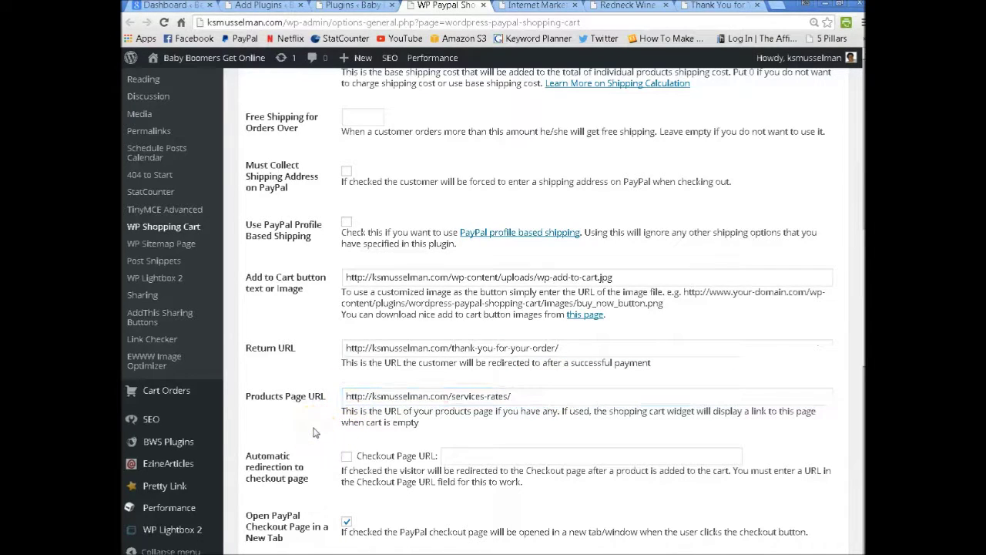
pyautogui.click(314, 431)
pyautogui.scroll(-3, 316, 432)
pyautogui.click(320, 429)
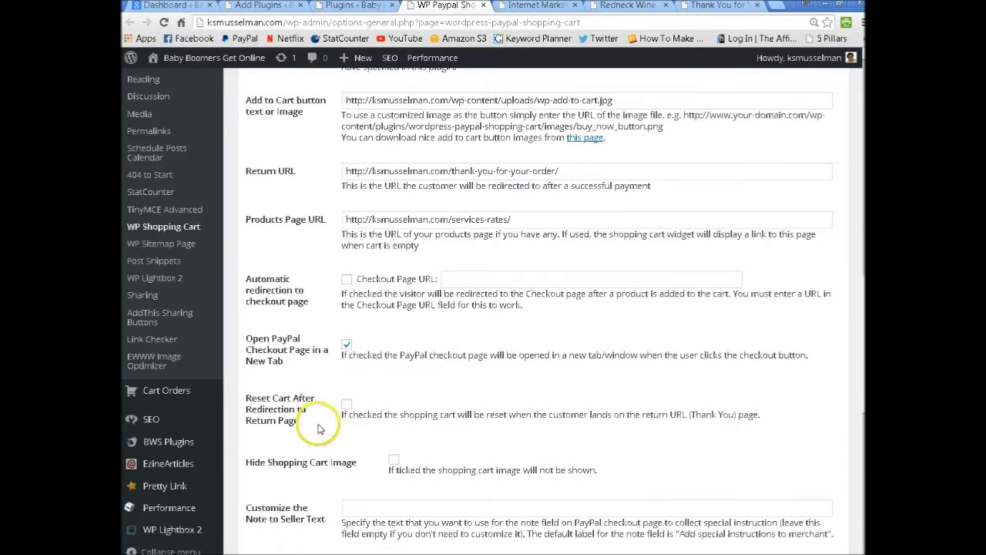
pyautogui.click(358, 349)
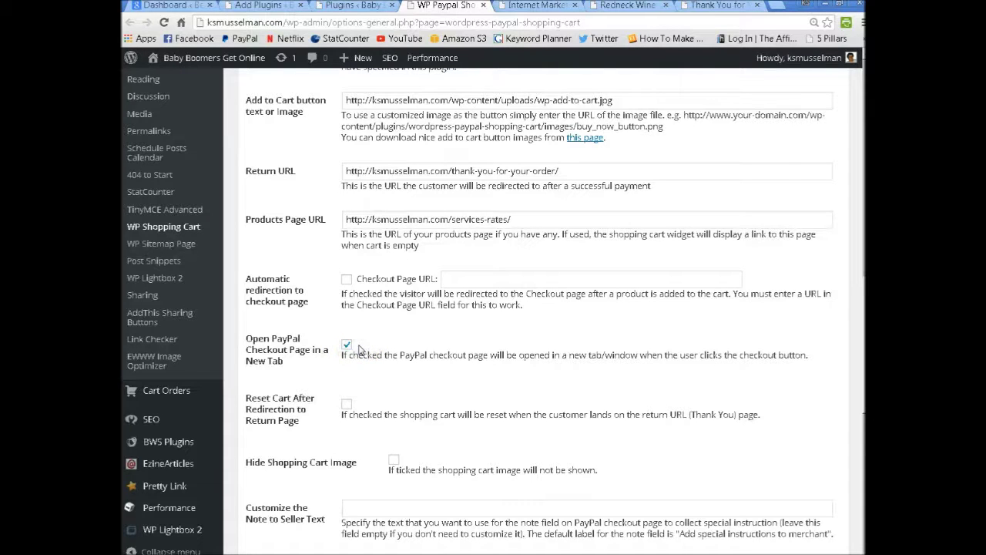
pyautogui.scroll(-3, 332, 408)
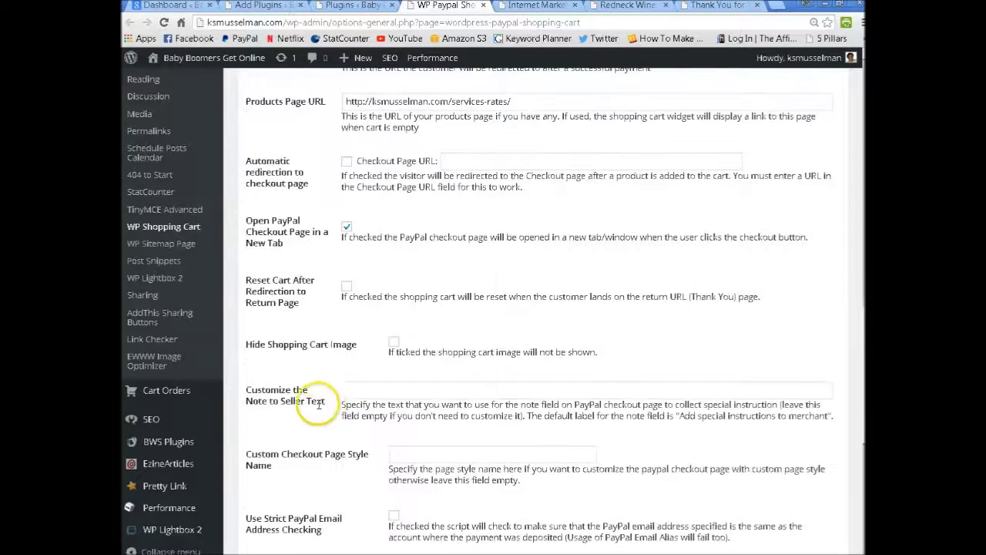
pyautogui.scroll(-3, 405, 324)
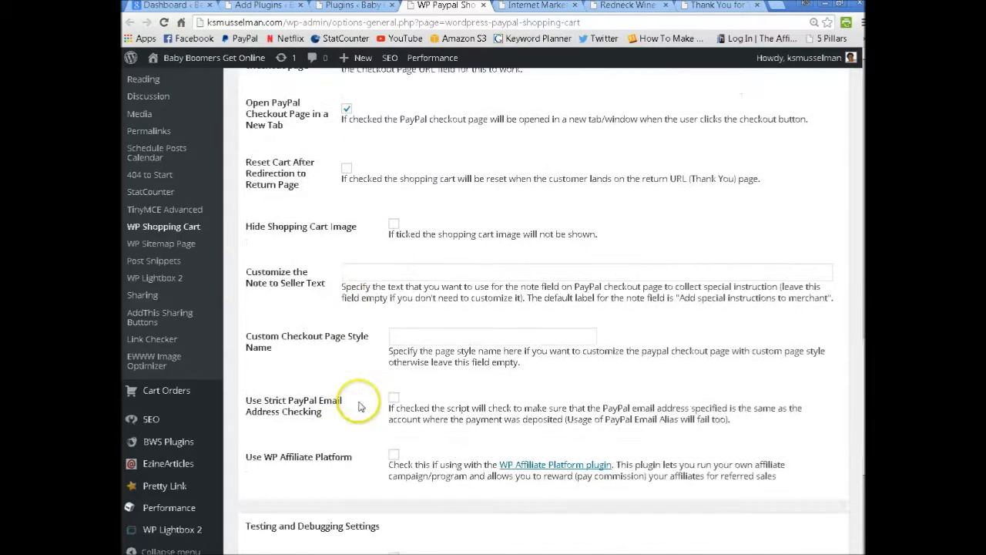
pyautogui.scroll(-2, 360, 409)
pyautogui.scroll(-3, 360, 409)
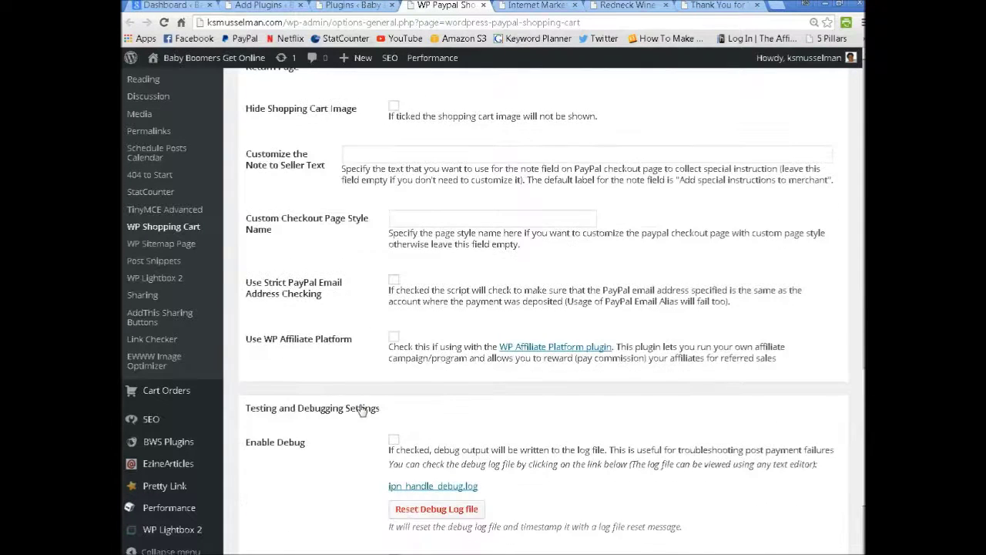
pyautogui.scroll(-3, 359, 412)
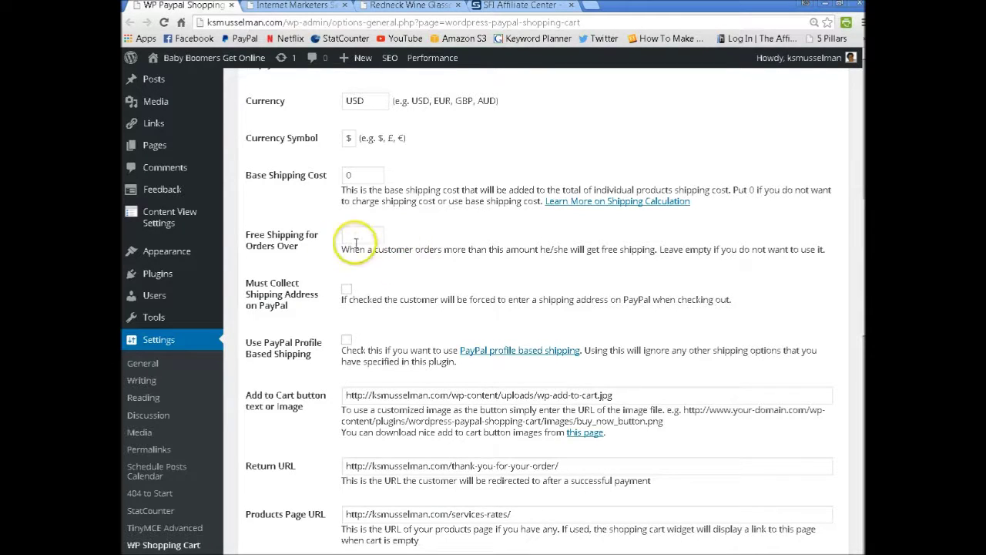
# Check the free-shipping threshold and leave shipping-address collection and profile-based shipping turned off
pyautogui.click(399, 235)
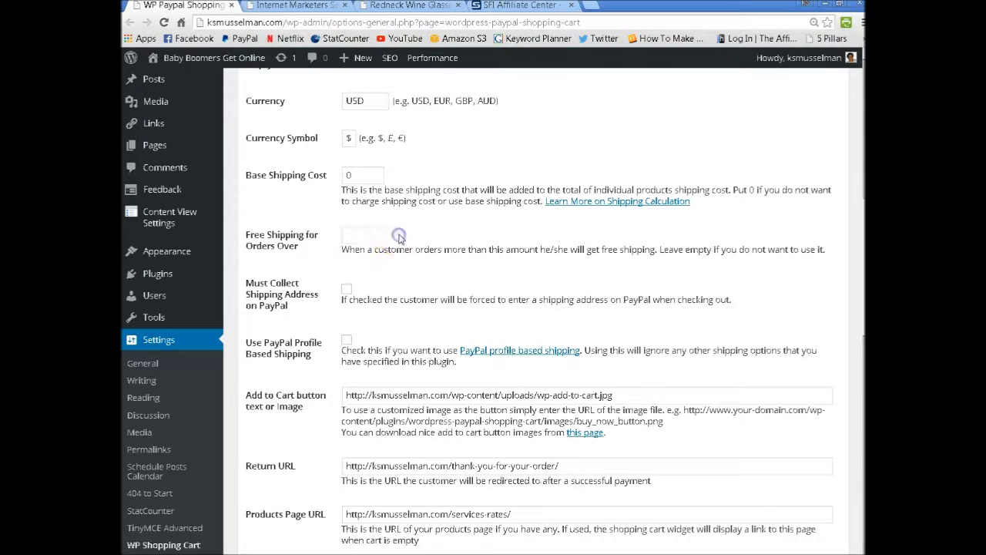
pyautogui.click(354, 288)
pyautogui.click(363, 342)
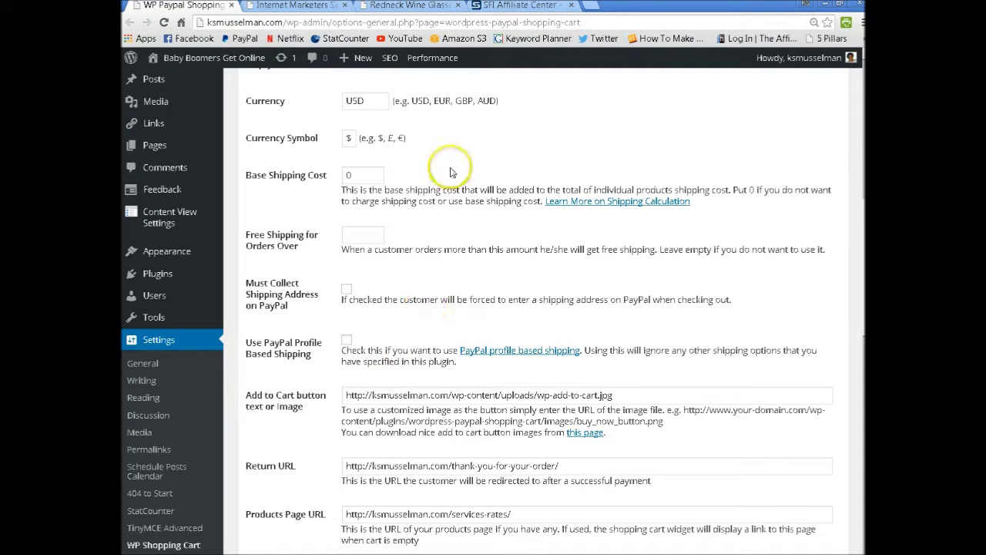
# Scroll the wine glasses page to its Buy Now rows: $6.99 each, six for $28, twelve for $40
pyautogui.click(395, 6)
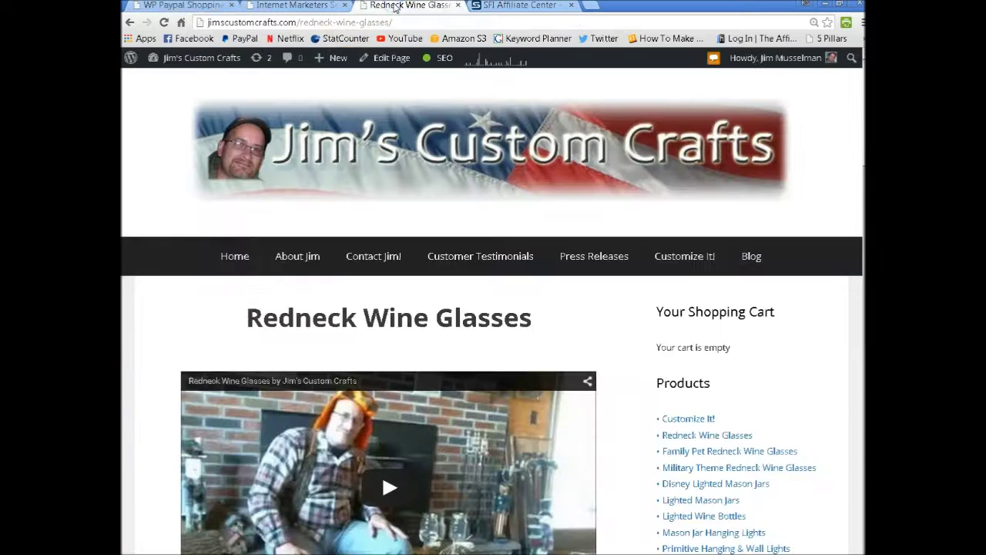
pyautogui.scroll(-8, 154, 312)
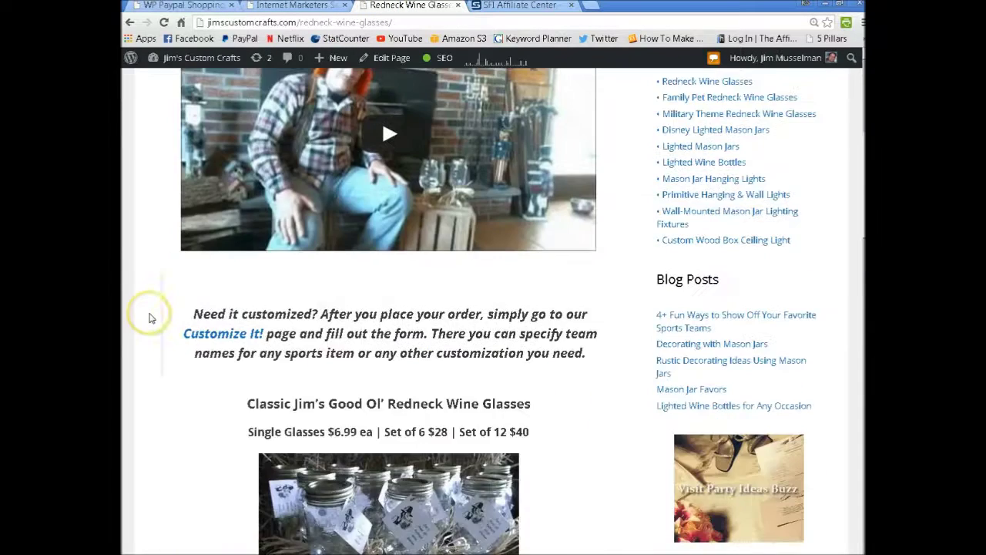
pyautogui.scroll(-2, 151, 319)
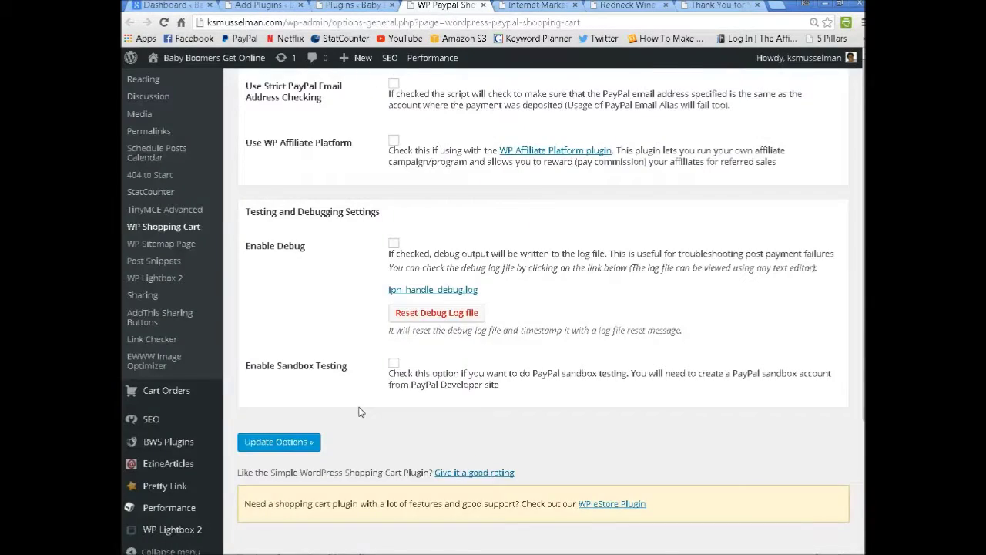
# Select the example wp_cart_button shortcode and the shopping cart display shortcode in the usage guide
pyautogui.scroll(20, 358, 412)
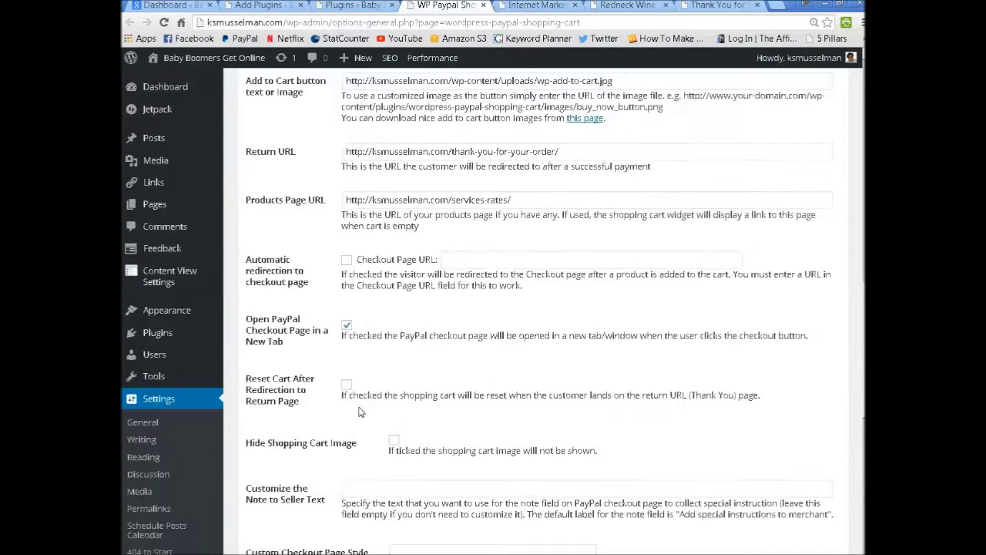
pyautogui.scroll(2, 359, 412)
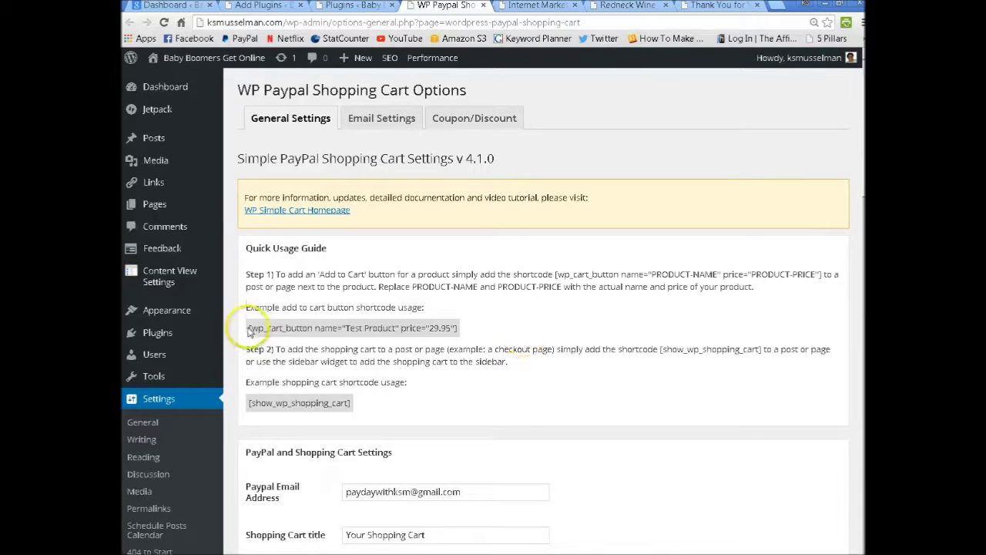
pyautogui.moveTo(248, 330); pyautogui.dragTo(461, 329)
pyautogui.rightClick(464, 329)
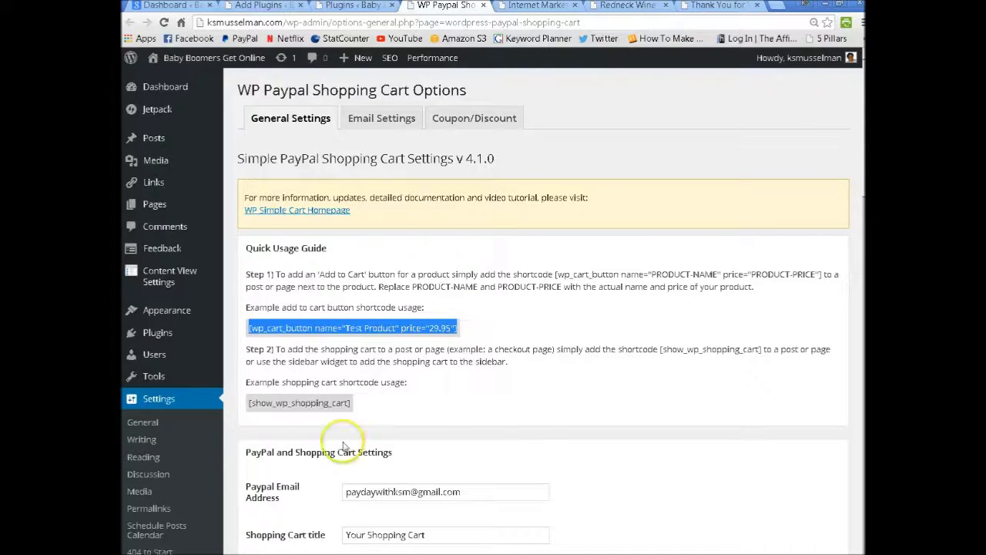
pyautogui.moveTo(249, 401); pyautogui.dragTo(398, 414)
pyautogui.hotkey('alt', 'Tab')
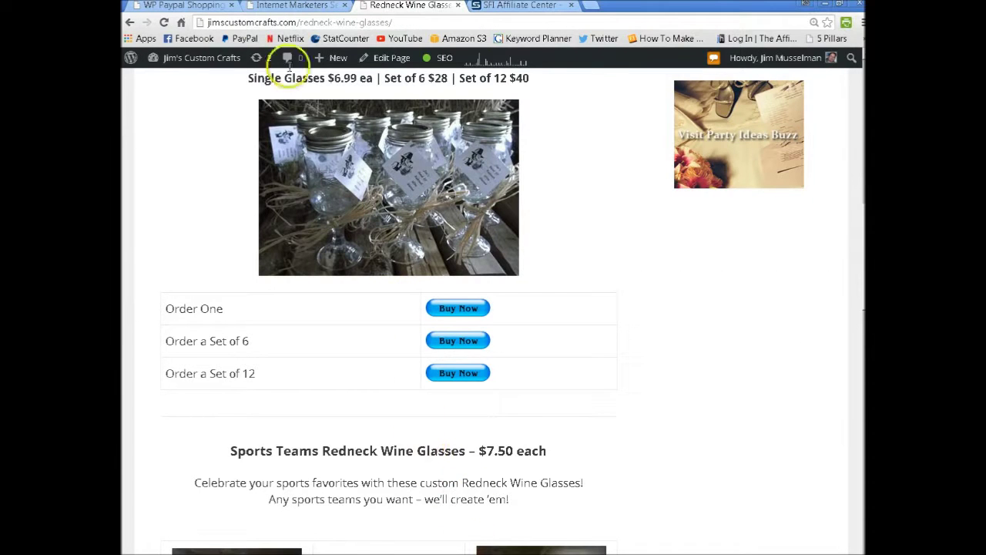
# In Notepad, inspect each sample shortcode's name, price (28, 7.00) and shipping (13.99) values
pyautogui.hotkey('alt', 'Tab')
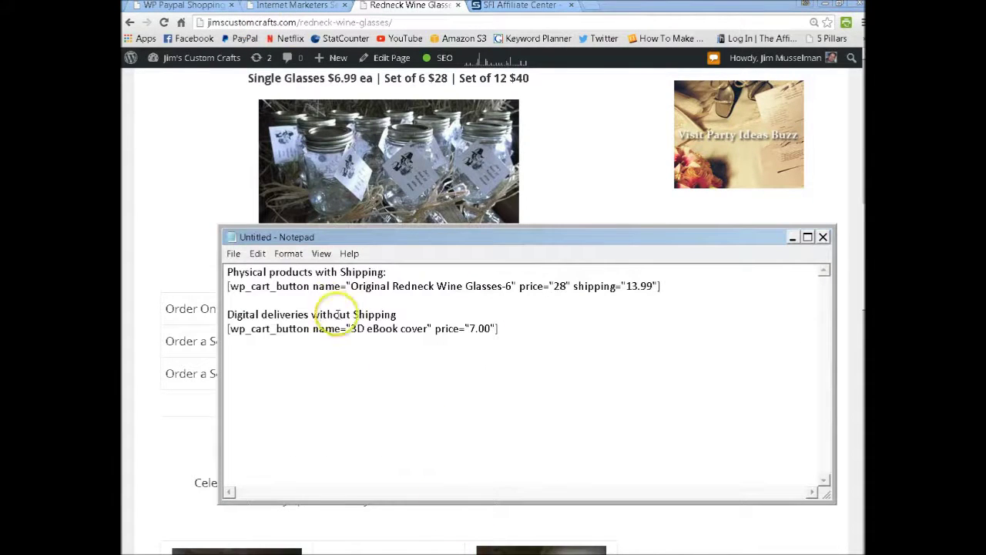
pyautogui.click(228, 272)
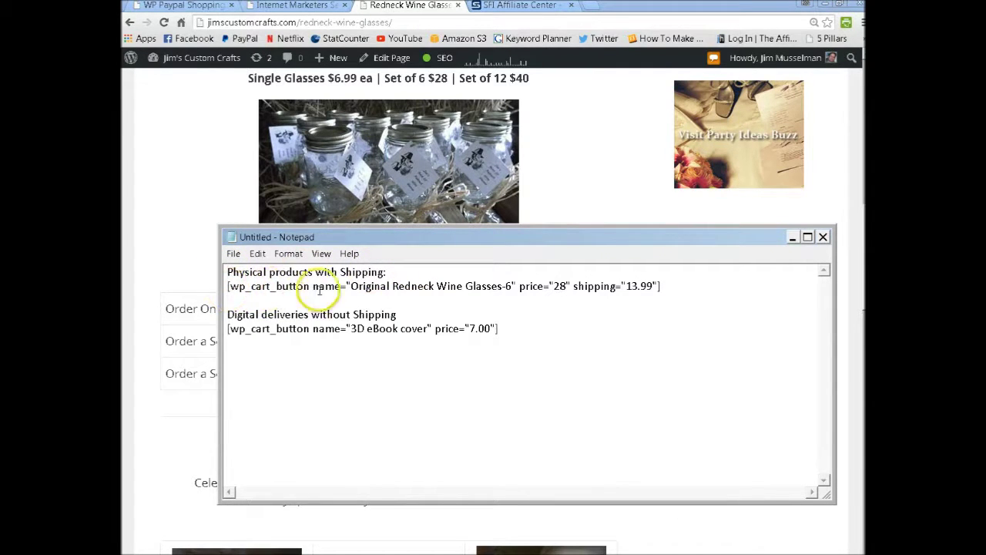
pyautogui.moveTo(351, 286); pyautogui.dragTo(513, 286)
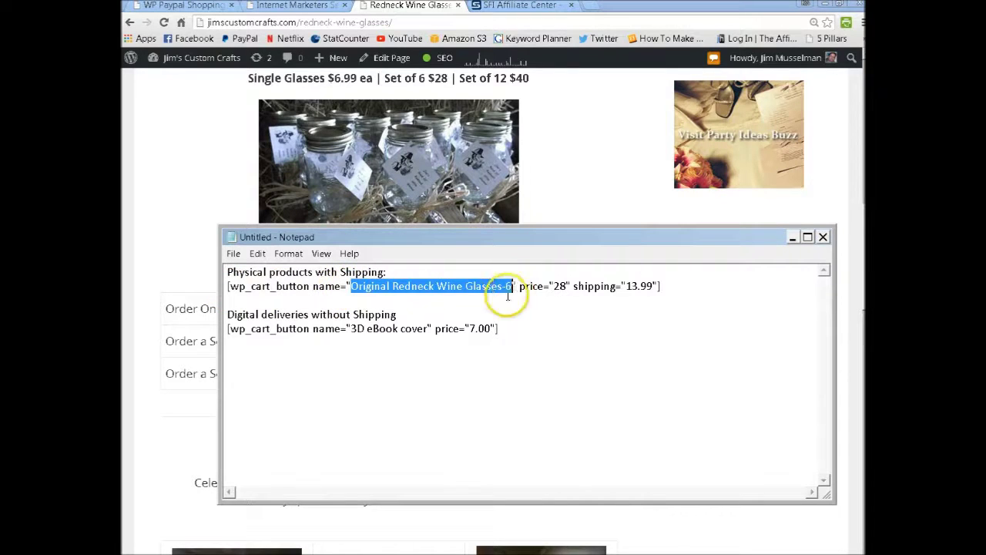
pyautogui.doubleClick(559, 286)
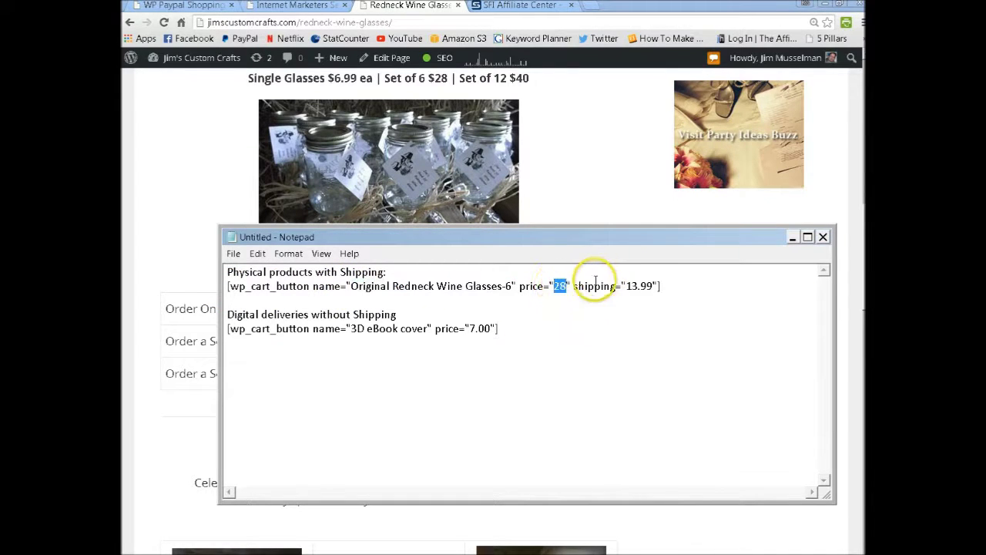
pyautogui.moveTo(575, 286); pyautogui.dragTo(654, 285)
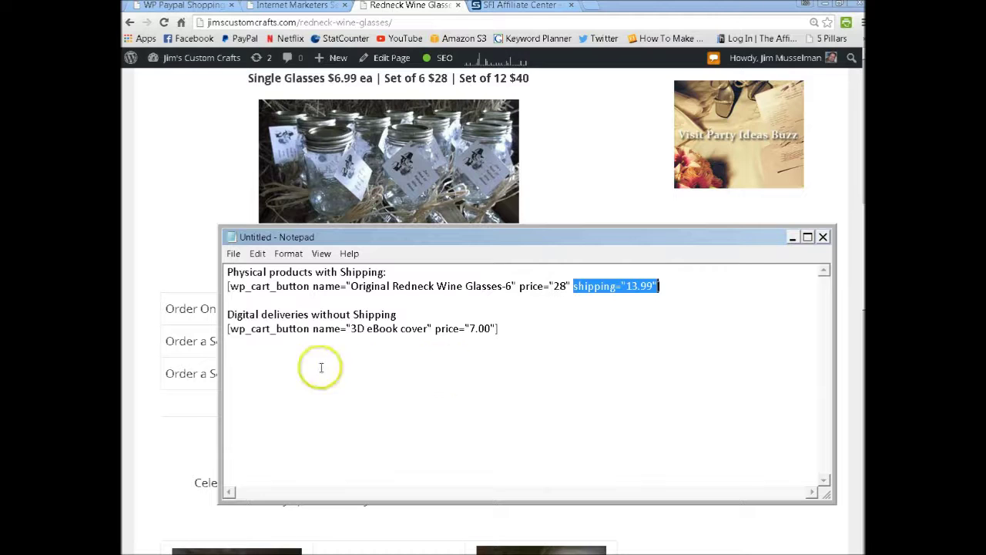
pyautogui.click(228, 314)
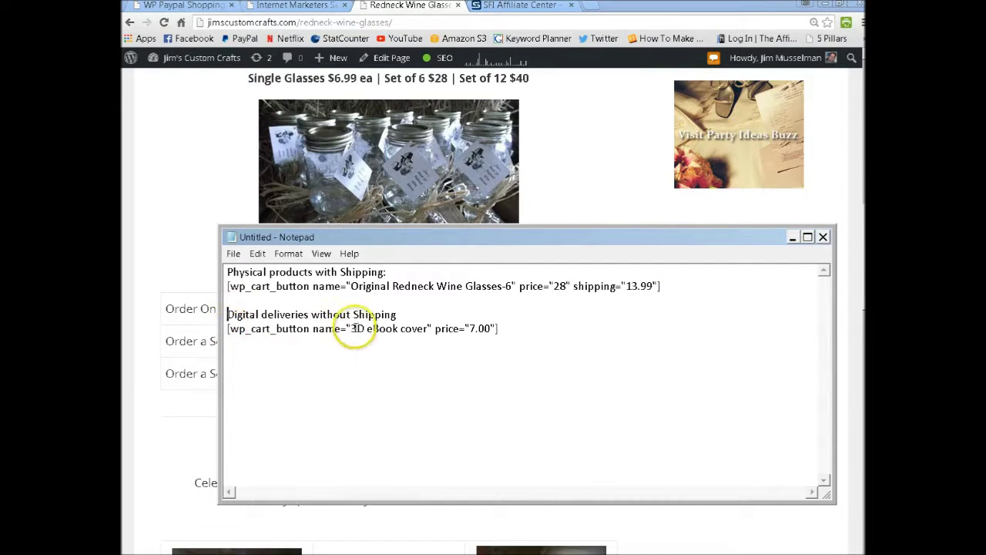
pyautogui.moveTo(350, 328); pyautogui.dragTo(490, 329)
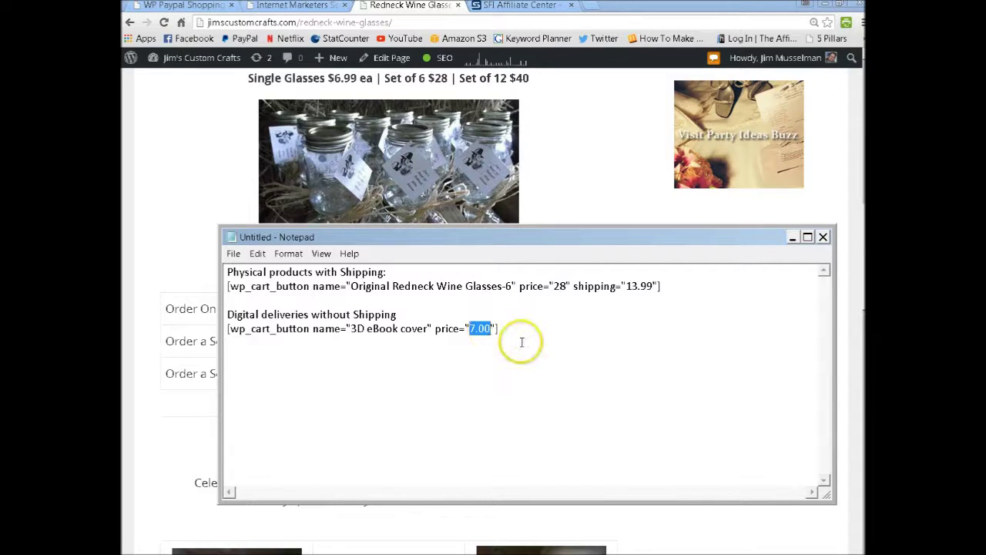
pyautogui.click(398, 271)
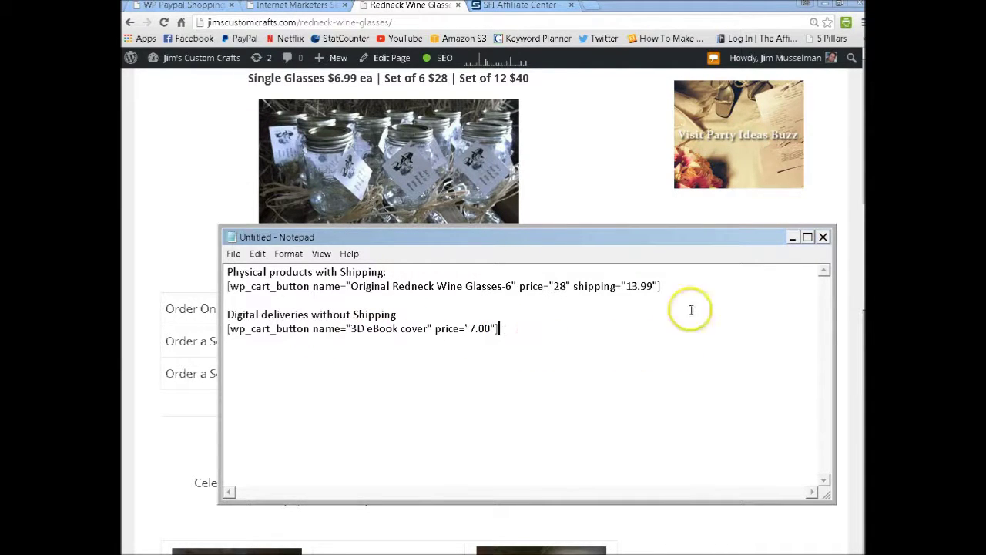
pyautogui.moveTo(571, 288); pyautogui.dragTo(656, 289)
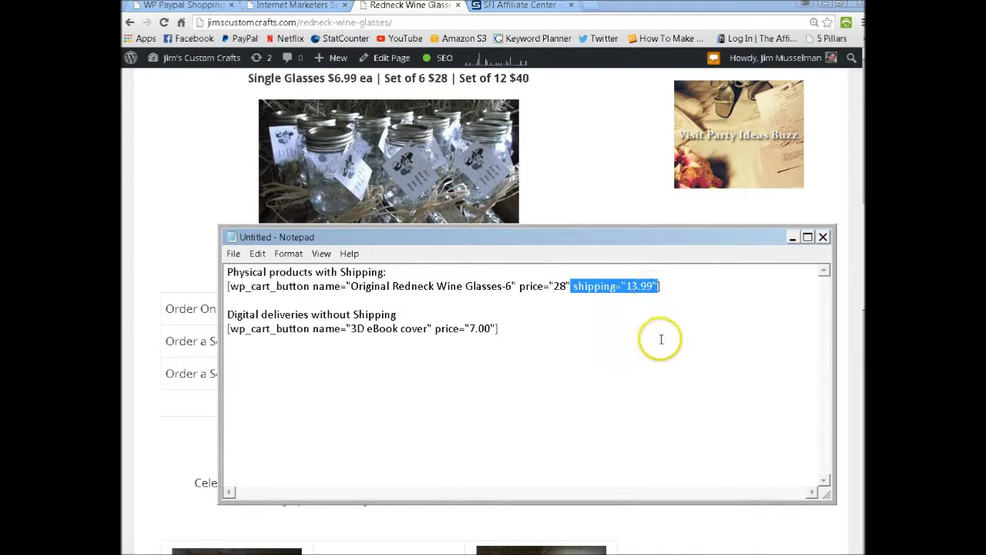
pyautogui.click(669, 287)
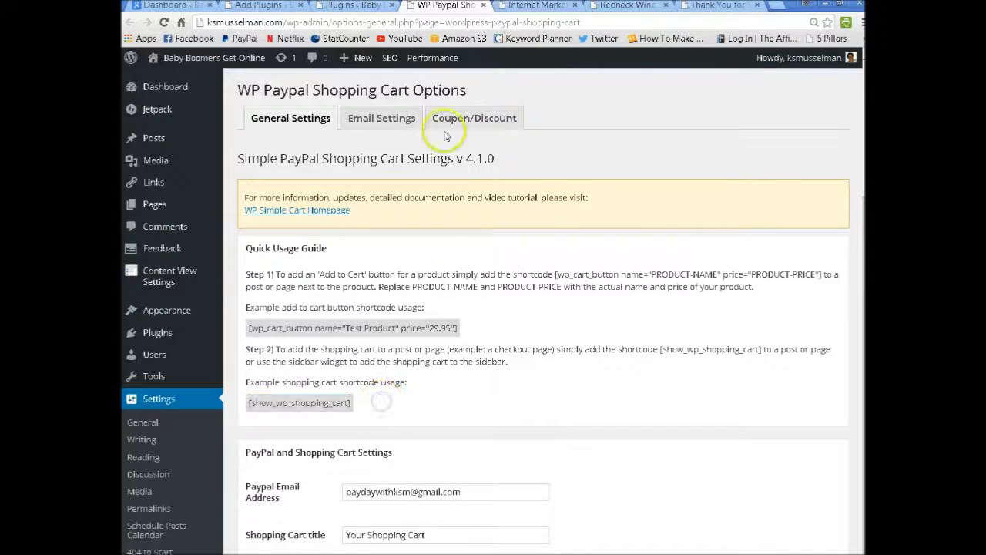
# Open the services page in the editor and locate the [show_wp_shopping_cart] shortcode
pyautogui.click(539, 5)
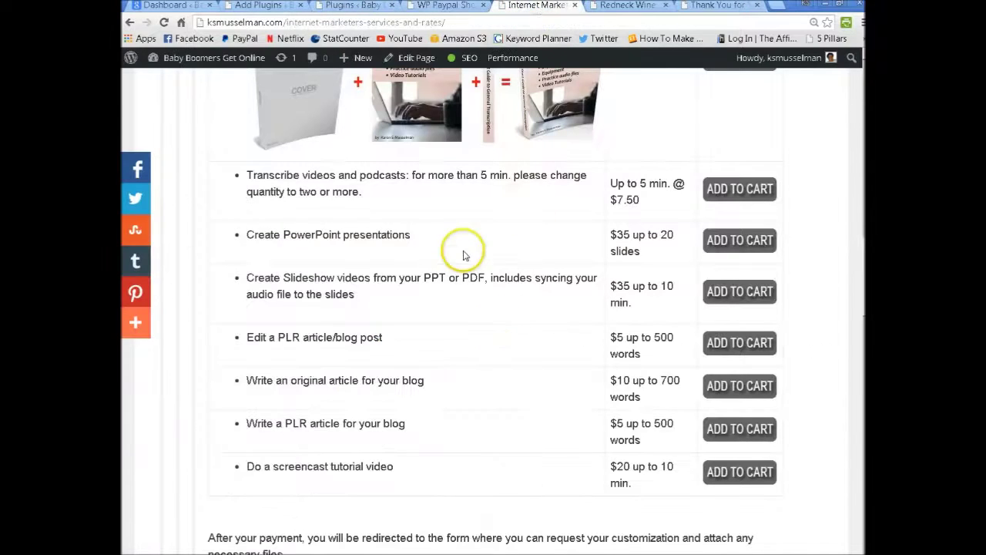
pyautogui.click(420, 59)
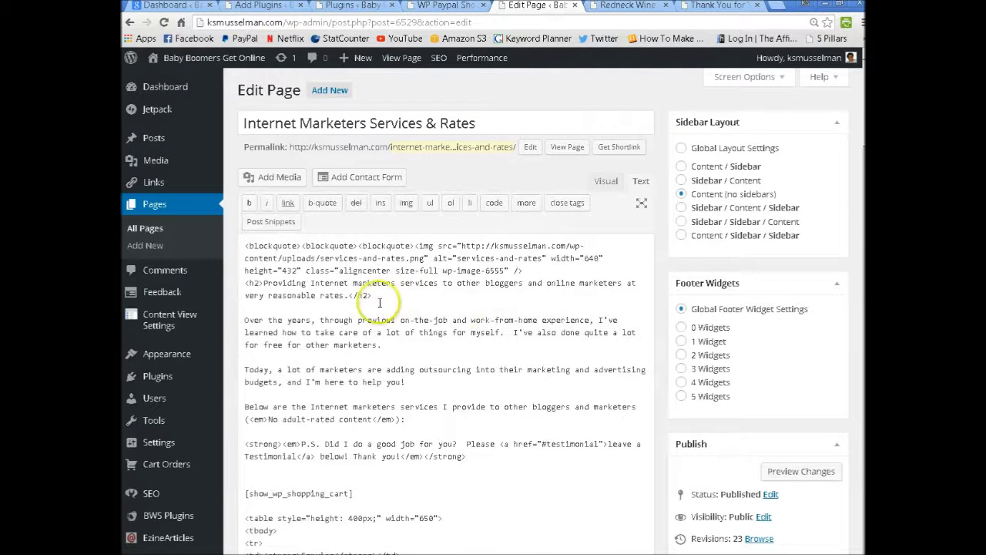
pyautogui.scroll(-3, 400, 398)
pyautogui.scroll(-5, 399, 400)
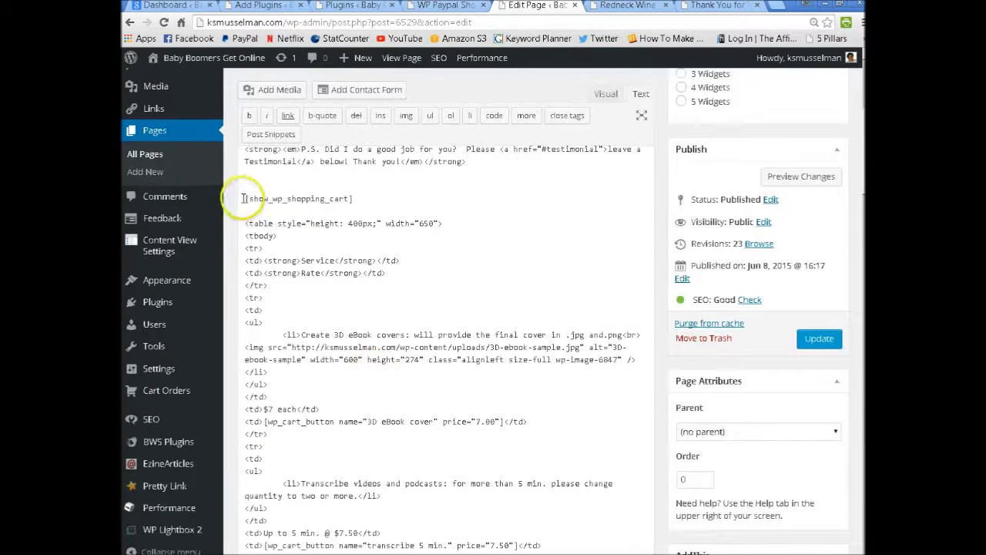
pyautogui.moveTo(245, 198); pyautogui.dragTo(361, 196)
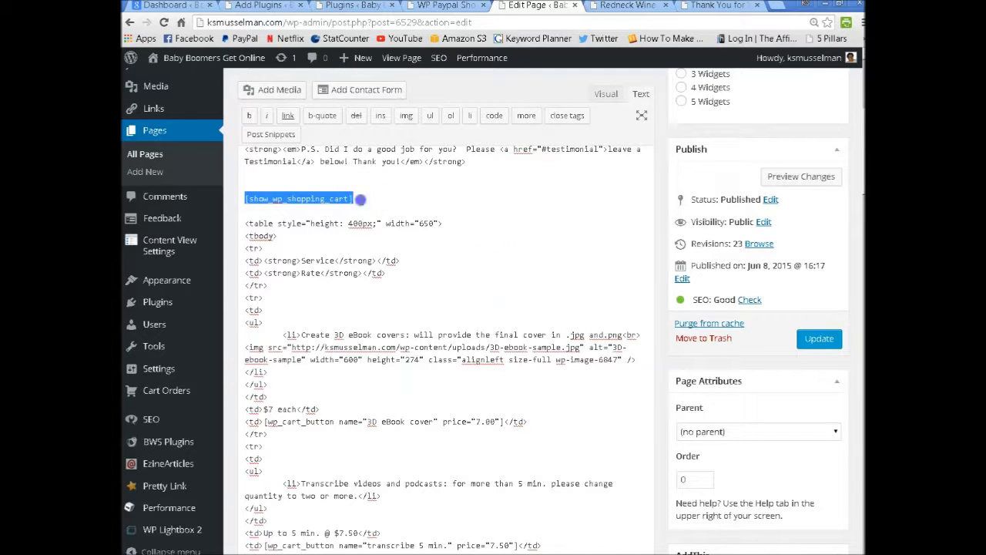
pyautogui.click(360, 199)
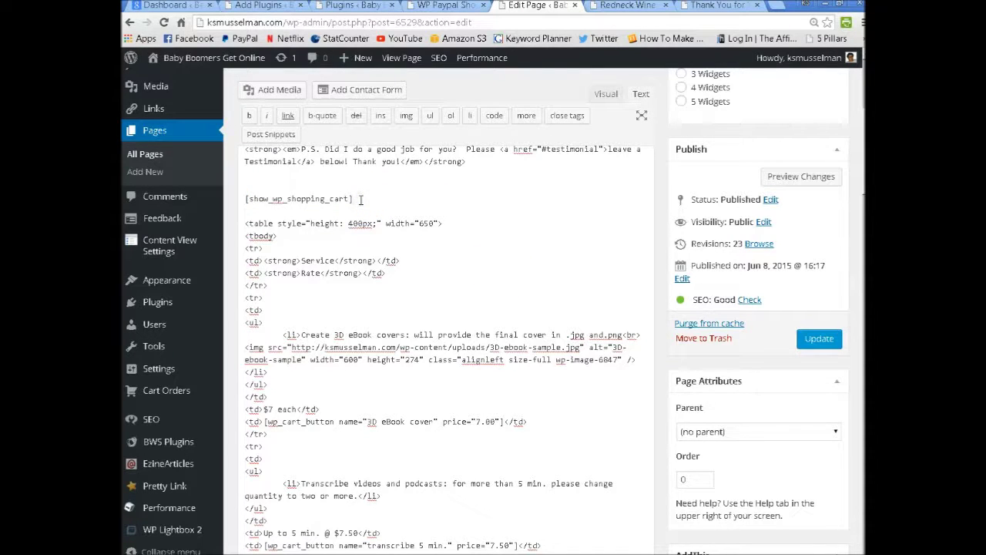
# Inspect the 3D eBook cover wp_cart_button shortcode, its item name and 7.00 price, then the others
pyautogui.scroll(-1, 347, 401)
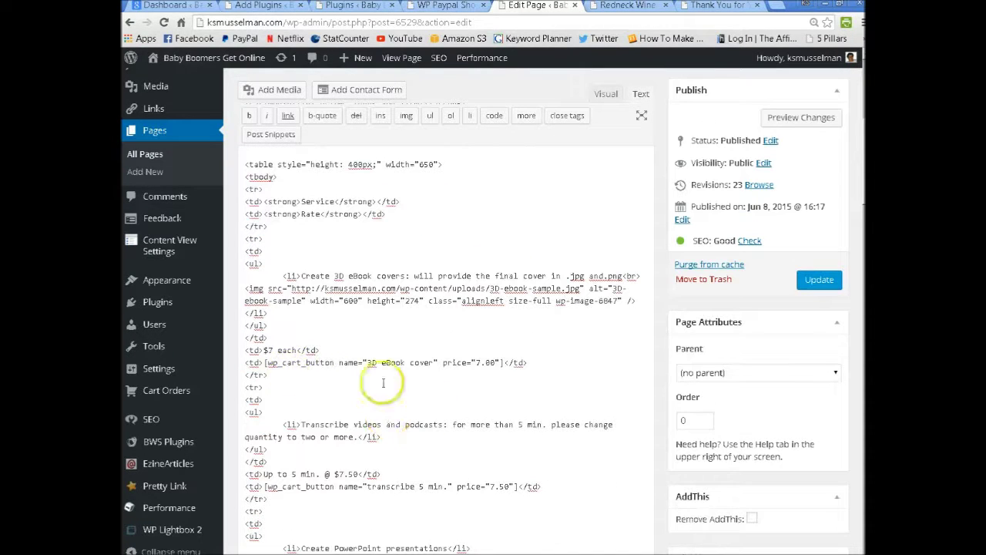
pyautogui.click(501, 362)
pyautogui.moveTo(501, 363); pyautogui.dragTo(264, 363)
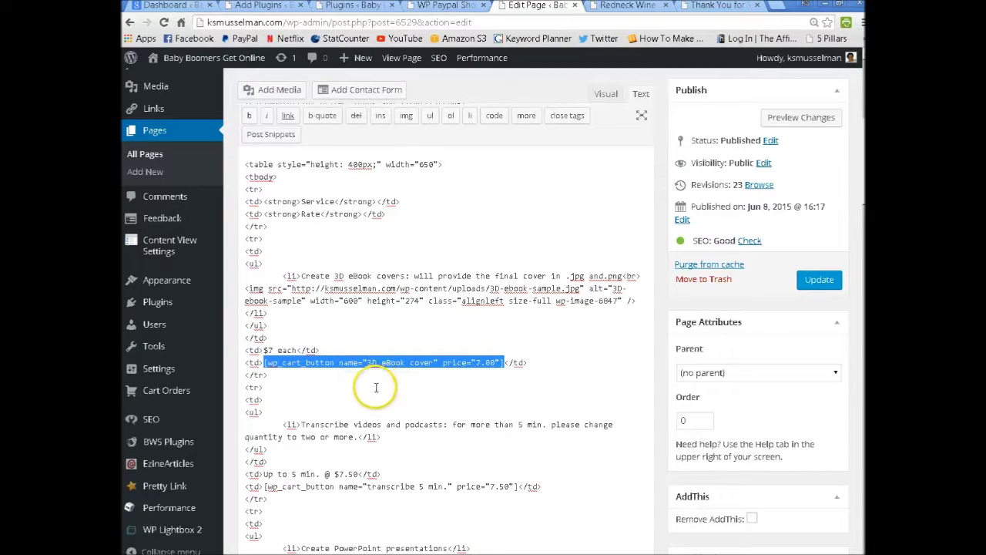
pyautogui.click(380, 362)
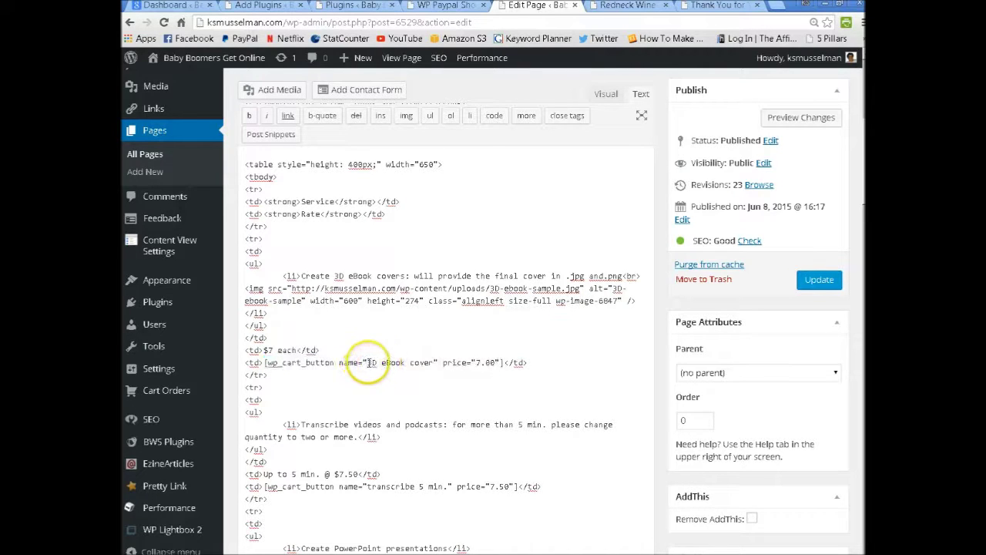
pyautogui.moveTo(368, 362); pyautogui.dragTo(380, 362)
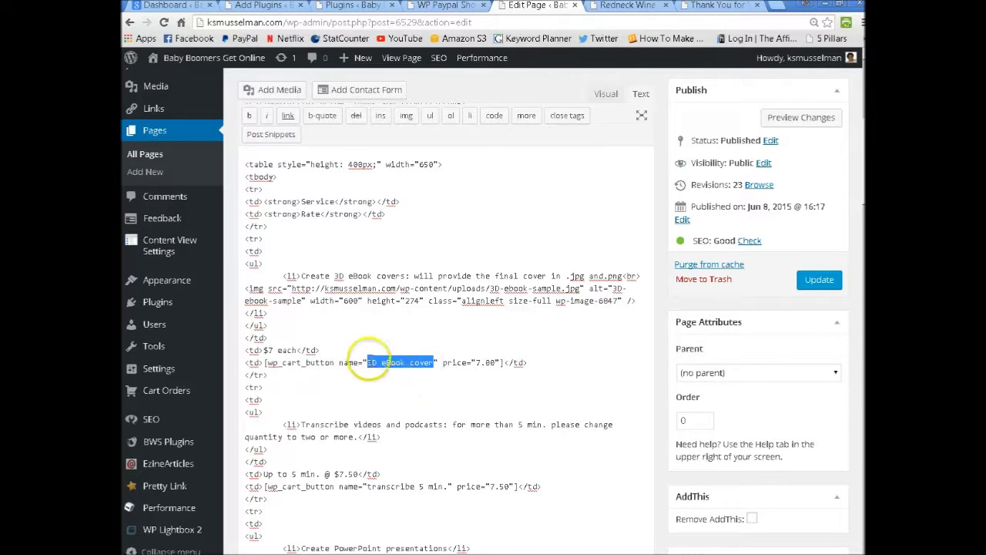
pyautogui.click(475, 362)
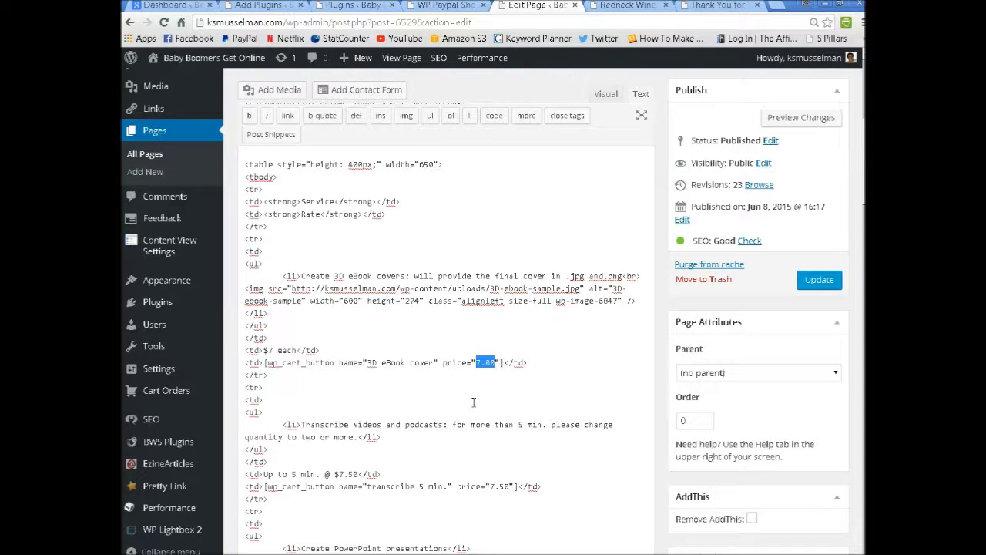
pyautogui.scroll(-2, 634, 396)
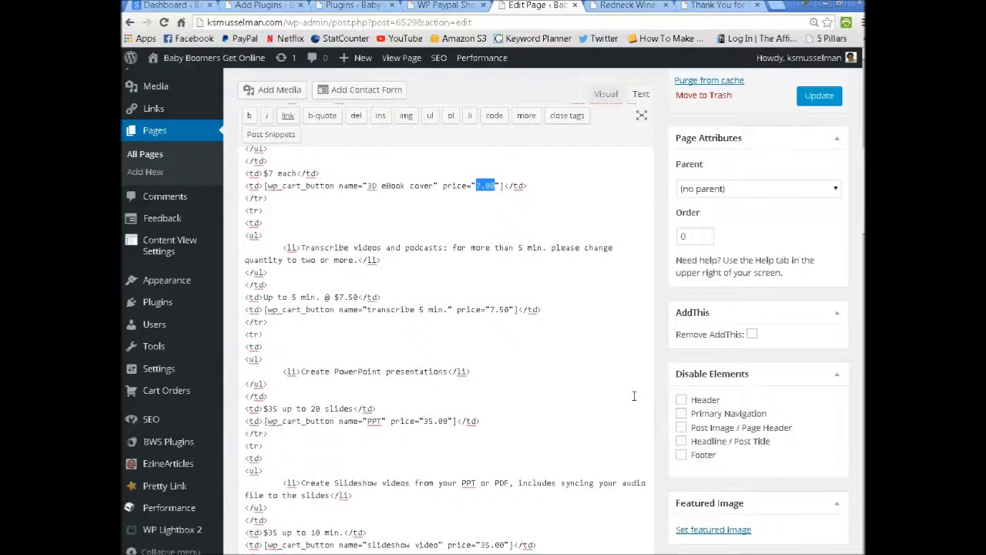
pyautogui.scroll(-1, 634, 397)
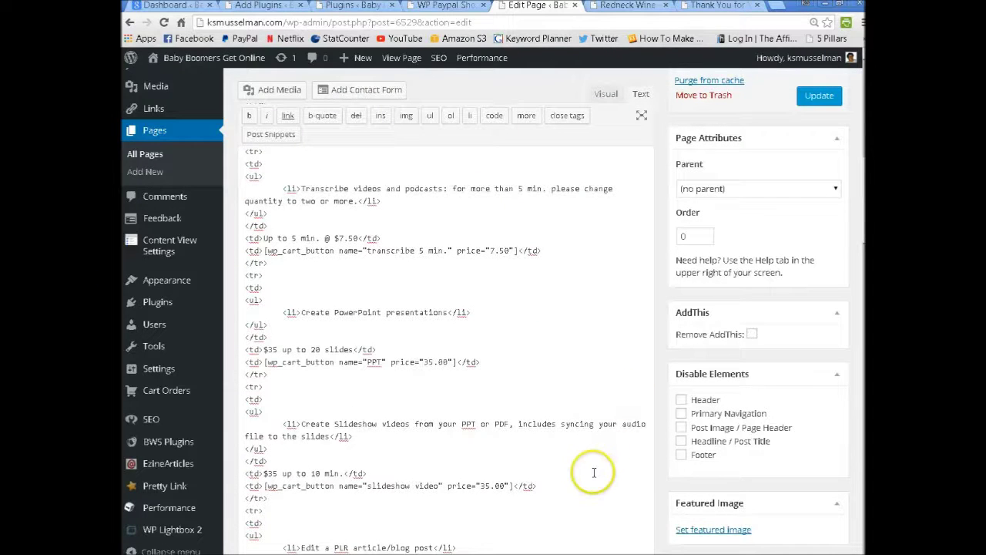
pyautogui.scroll(-1, 594, 473)
pyautogui.scroll(-1, 595, 471)
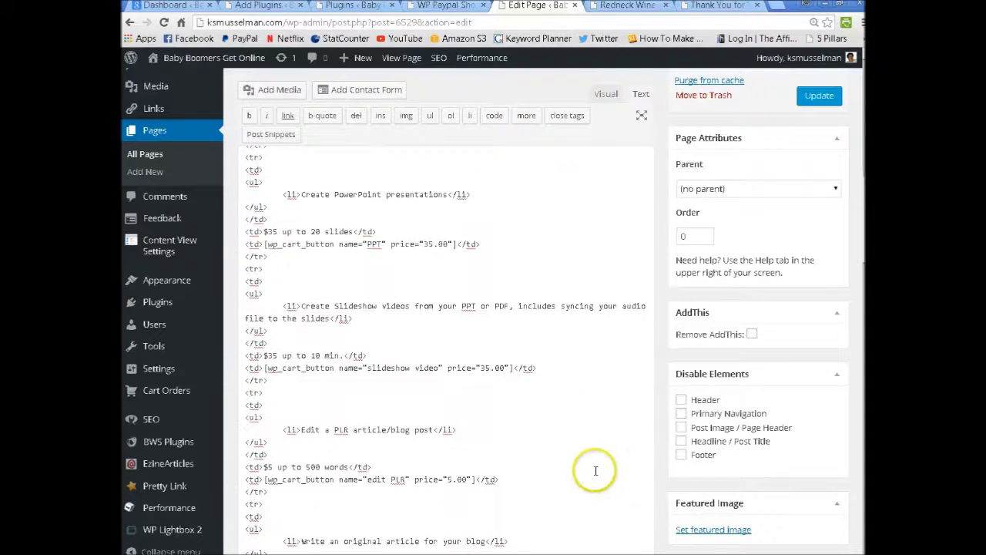
pyautogui.scroll(6, 595, 471)
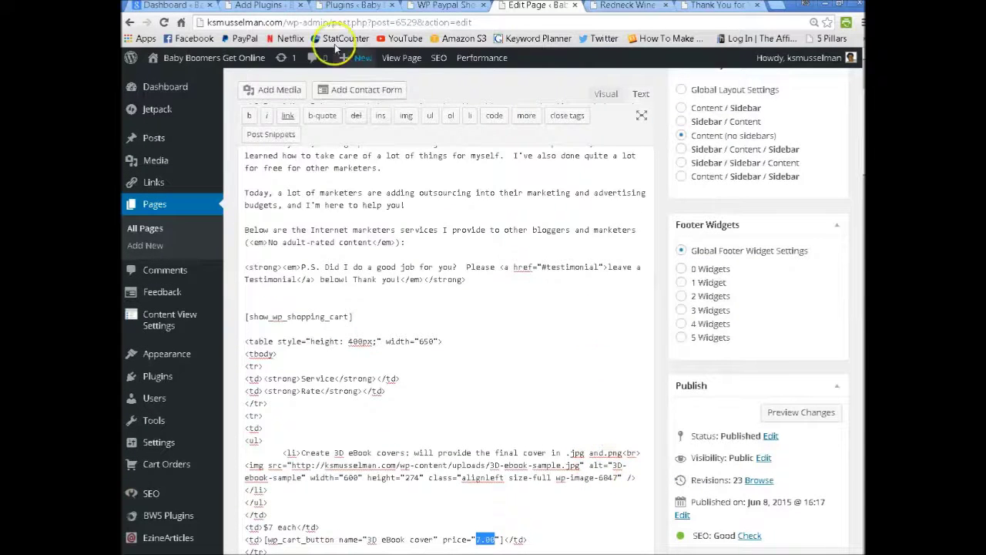
# On the live services page, add the 3D eBook covers service to the cart at $7.00
pyautogui.click(402, 57)
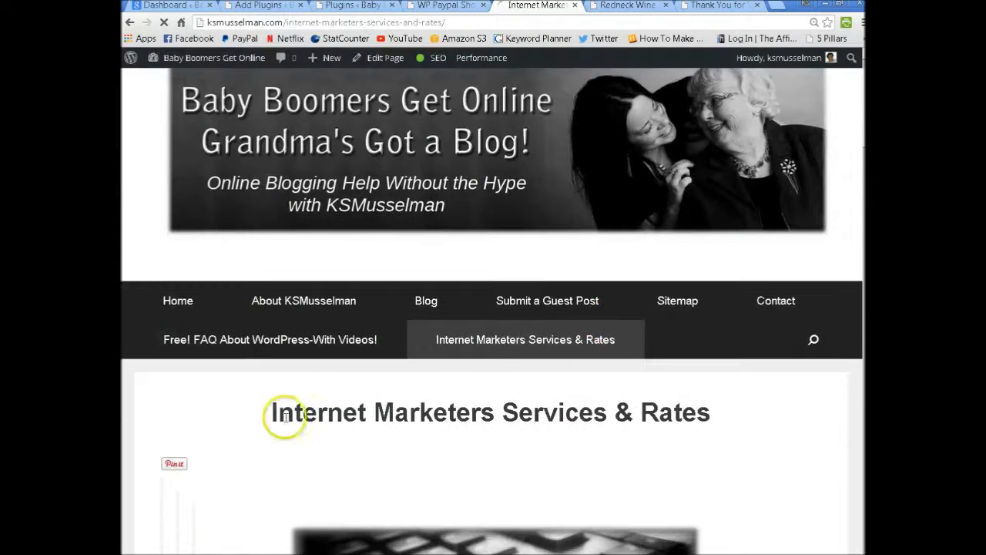
pyautogui.scroll(-3, 249, 425)
pyautogui.scroll(-8, 249, 424)
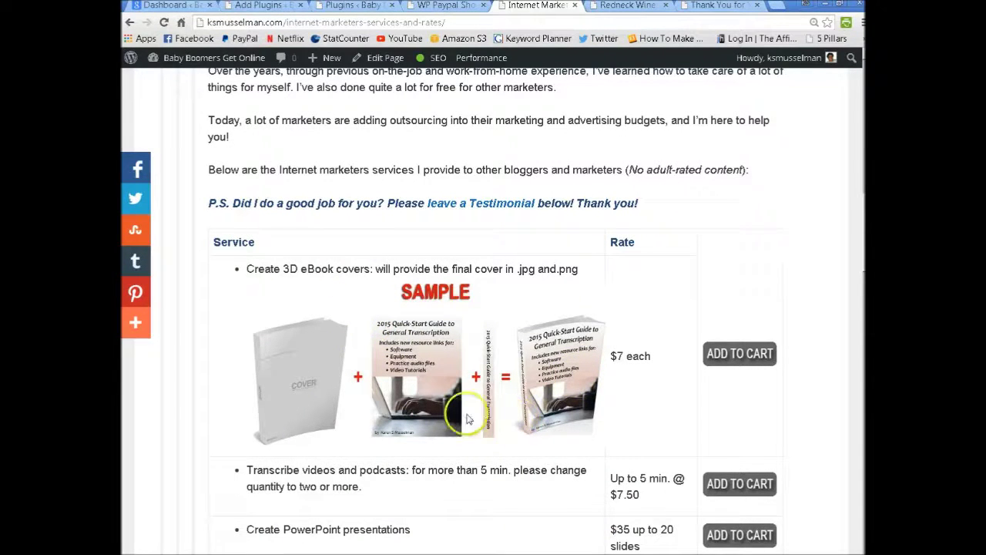
pyautogui.click(738, 356)
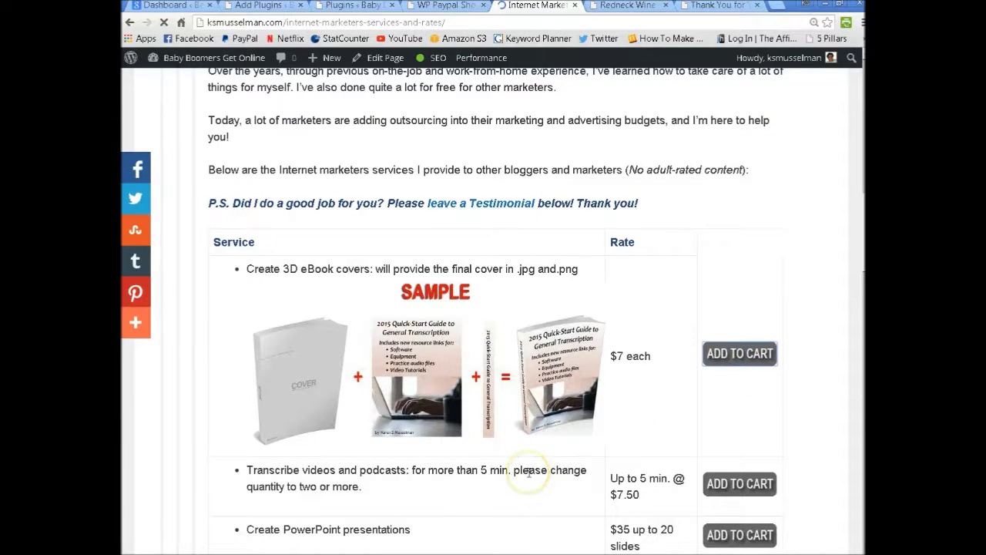
pyautogui.scroll(-5, 270, 480)
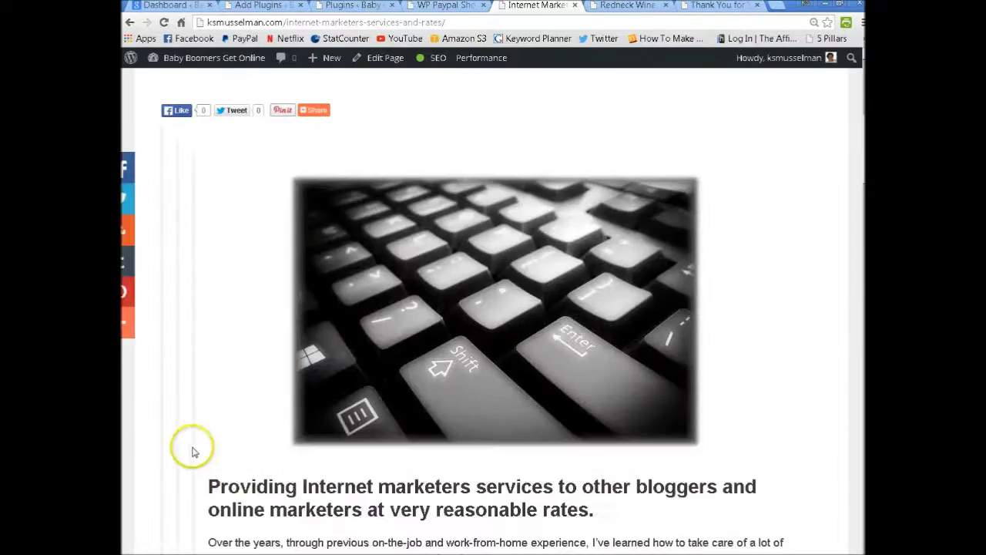
pyautogui.scroll(-5, 193, 453)
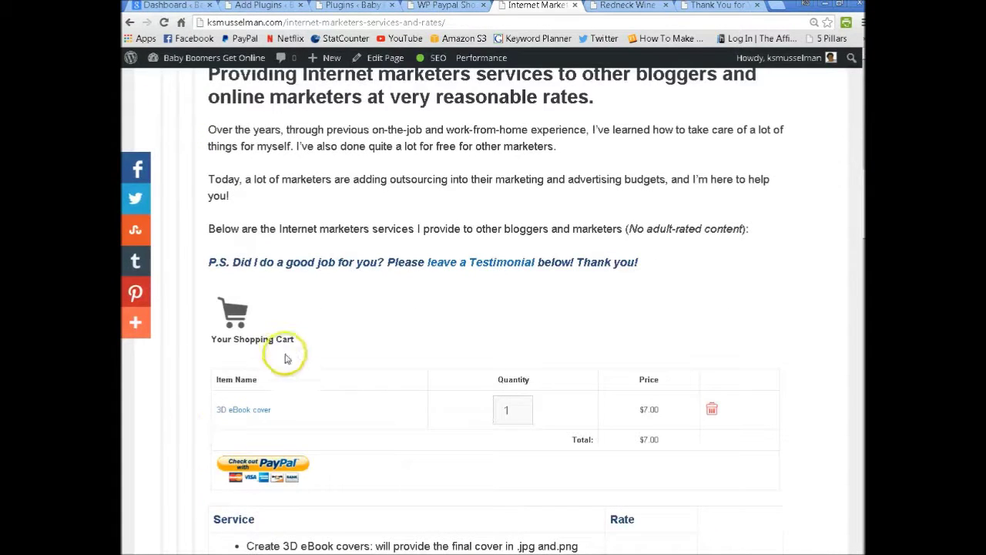
pyautogui.scroll(-1, 717, 436)
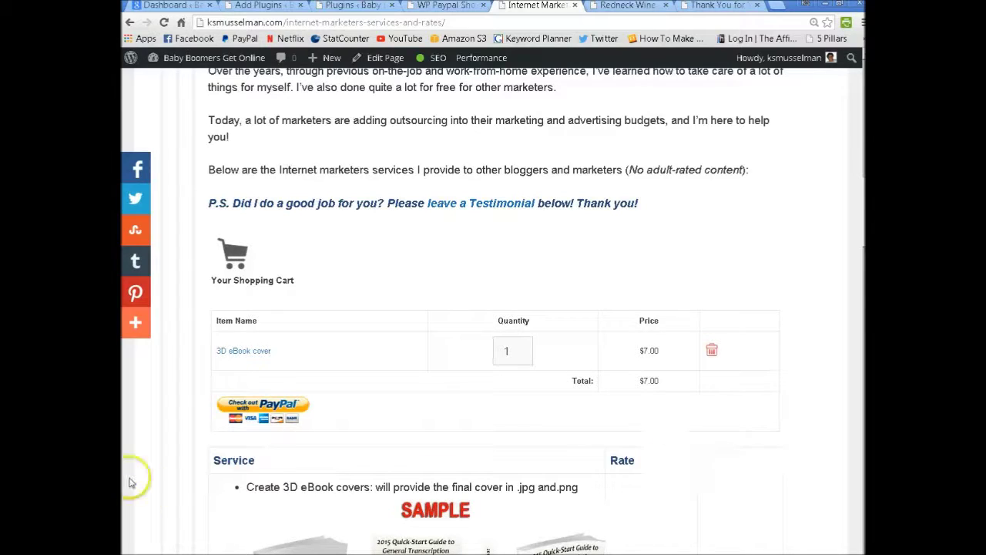
pyautogui.scroll(-3, 150, 458)
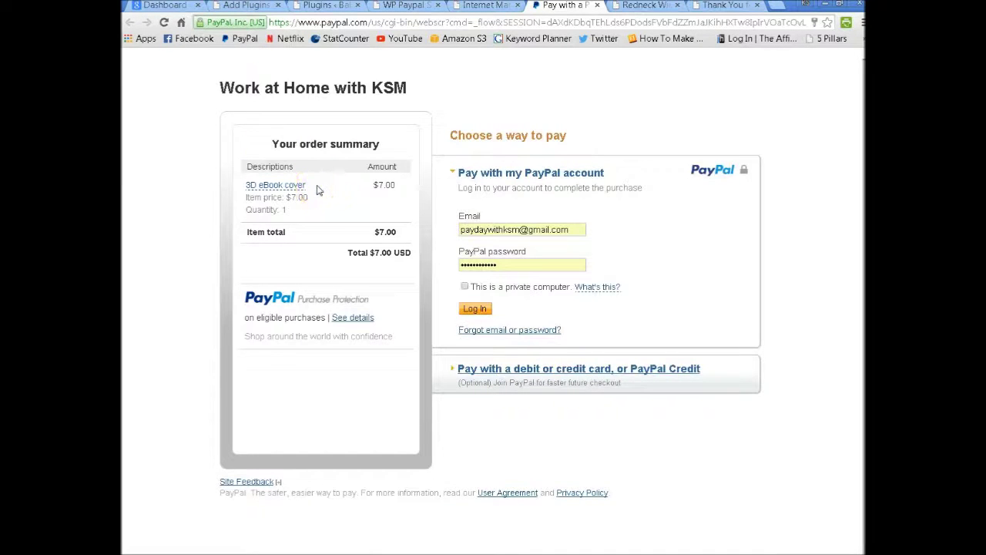
pyautogui.click(332, 238)
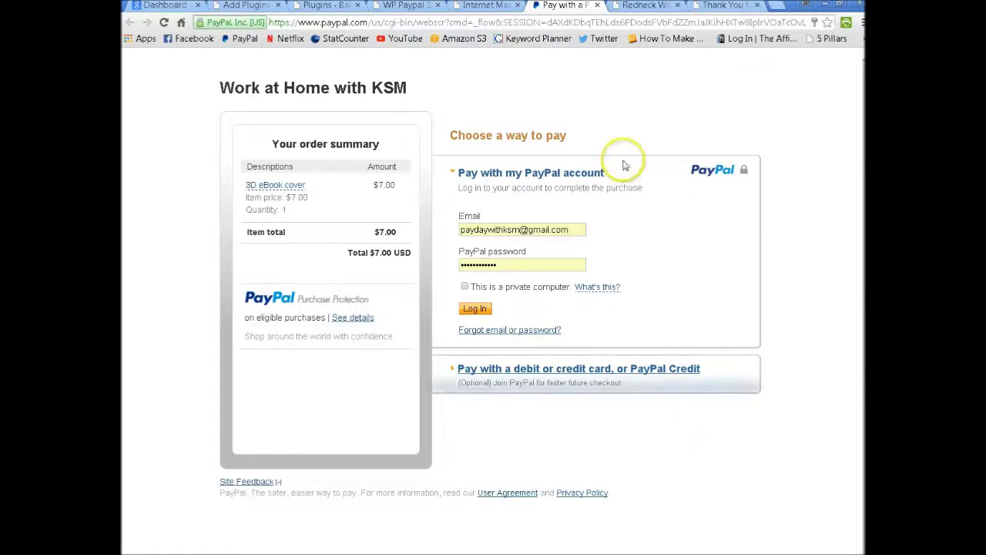
pyautogui.click(599, 7)
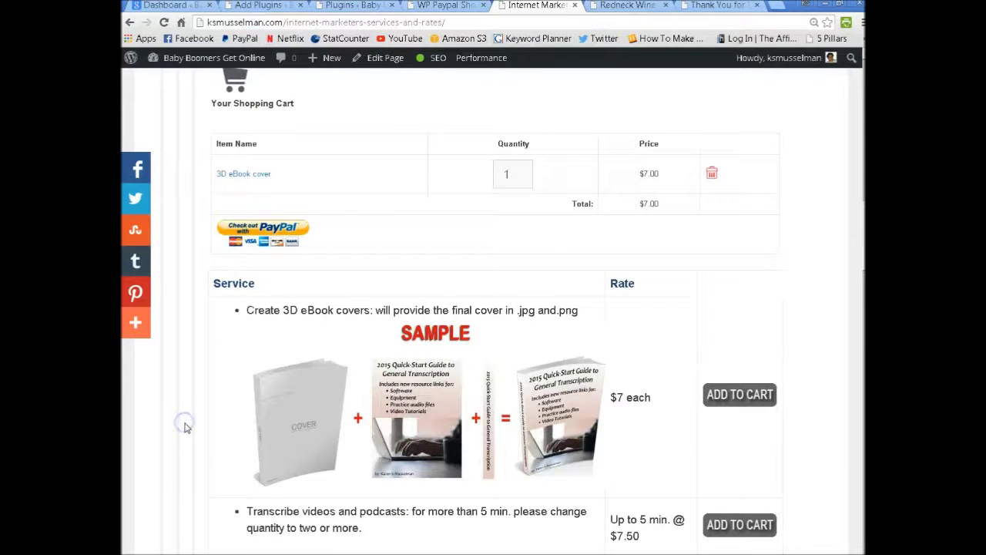
pyautogui.click(822, 452)
pyautogui.click(824, 446)
pyautogui.click(832, 445)
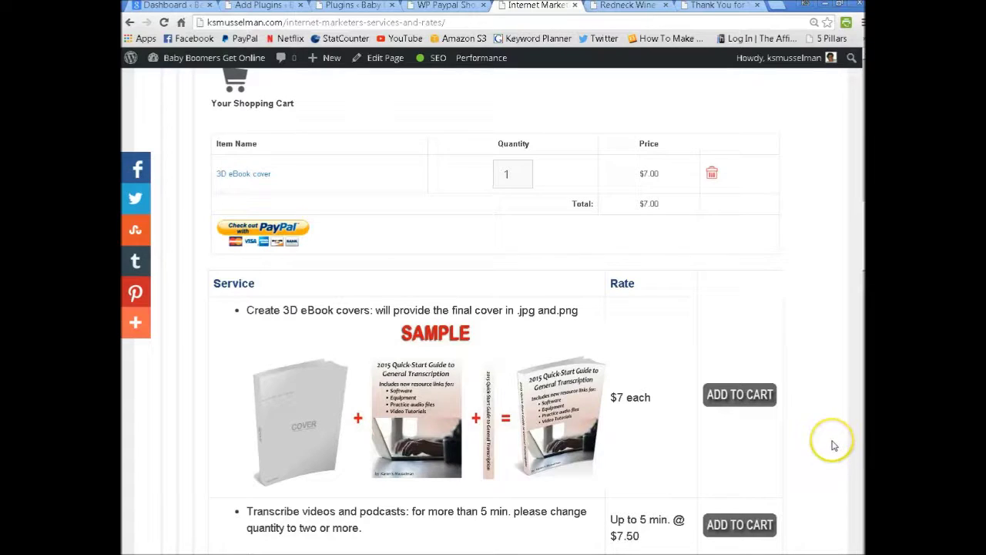
pyautogui.click(824, 446)
pyautogui.scroll(7, 839, 430)
pyautogui.scroll(3, 848, 424)
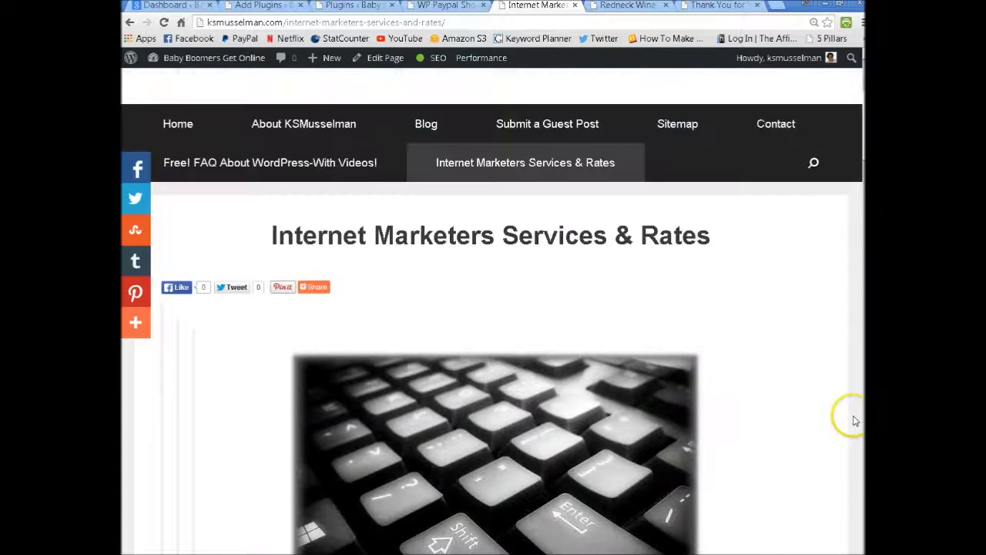